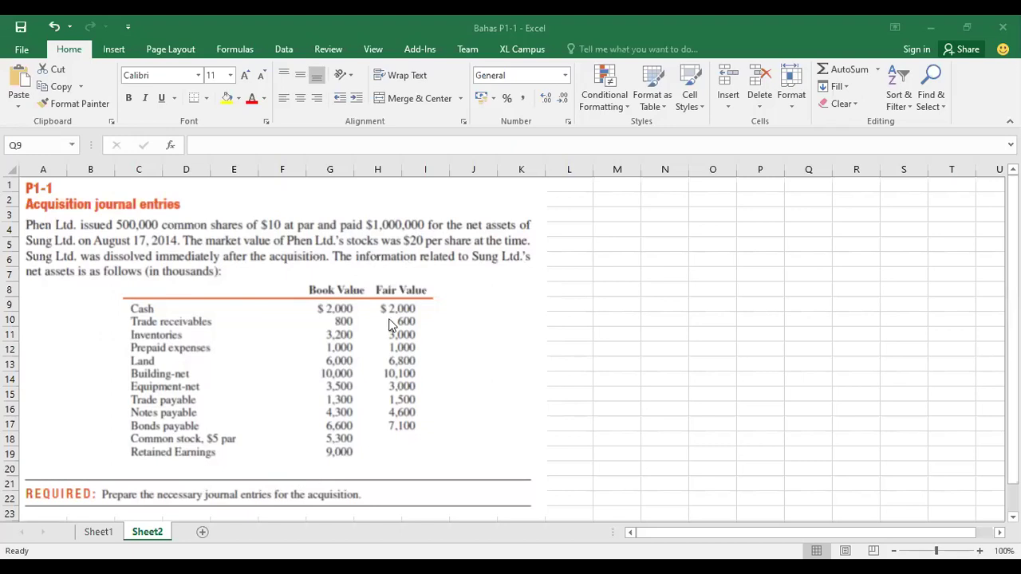
Label L1 "a.", narrow column L, and enter the heading "investment in Sung" in M1.
{"action": "left_click", "coordinate": [580, 186]}
{"action": "type", "text": "a."}
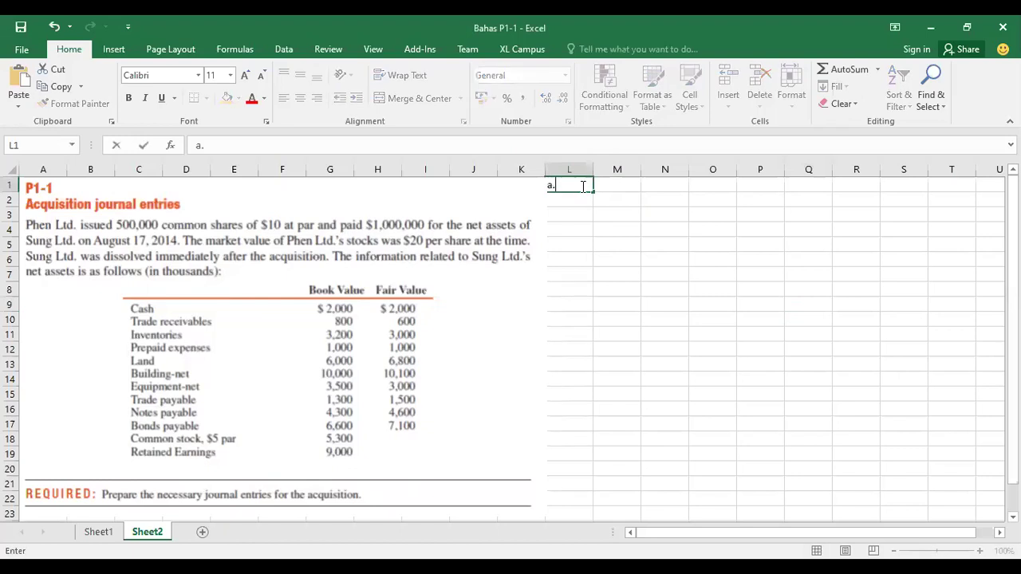
{"action": "key", "text": "Tab"}
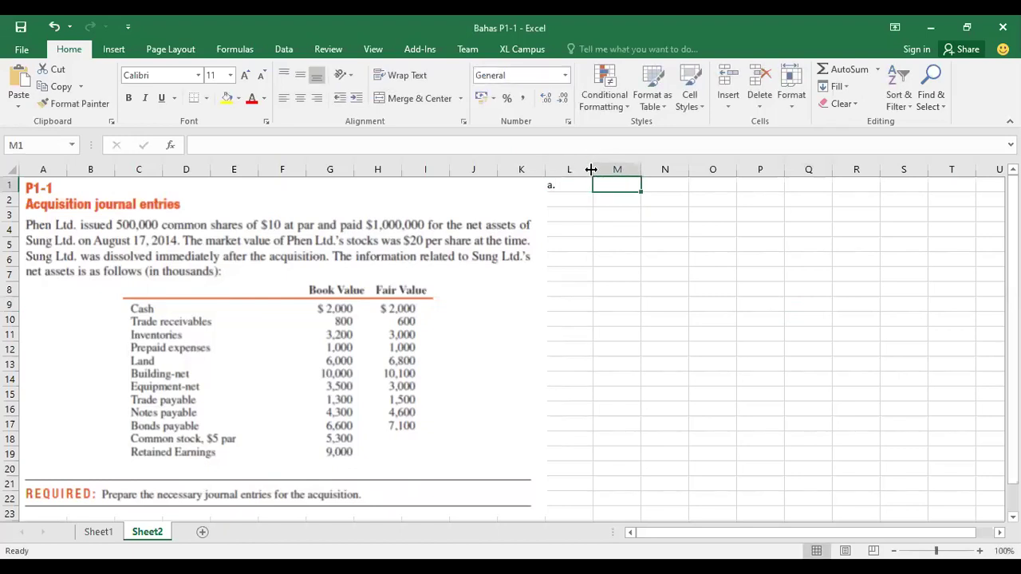
{"action": "left_click_drag", "start_coordinate": [591, 170], "coordinate": [574, 170]}
{"action": "type", "text": "inves"}
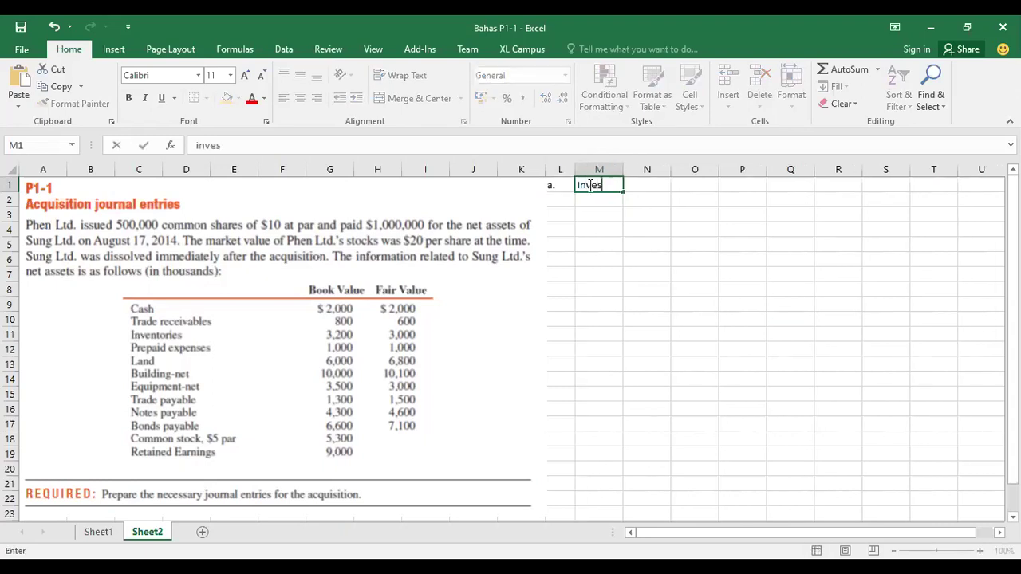
{"action": "type", "text": "tment in Sung"}
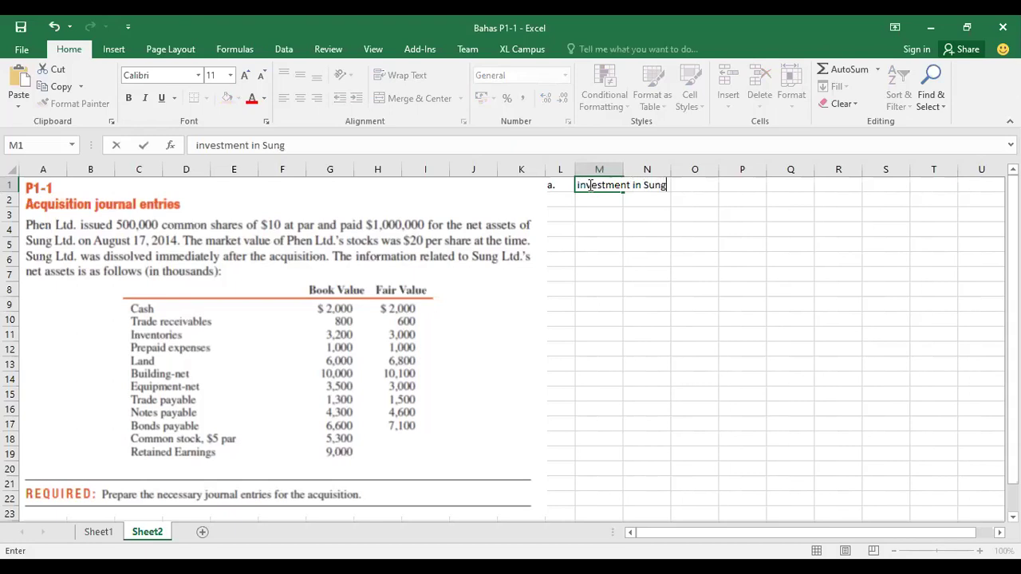
{"action": "key", "text": "Return"}
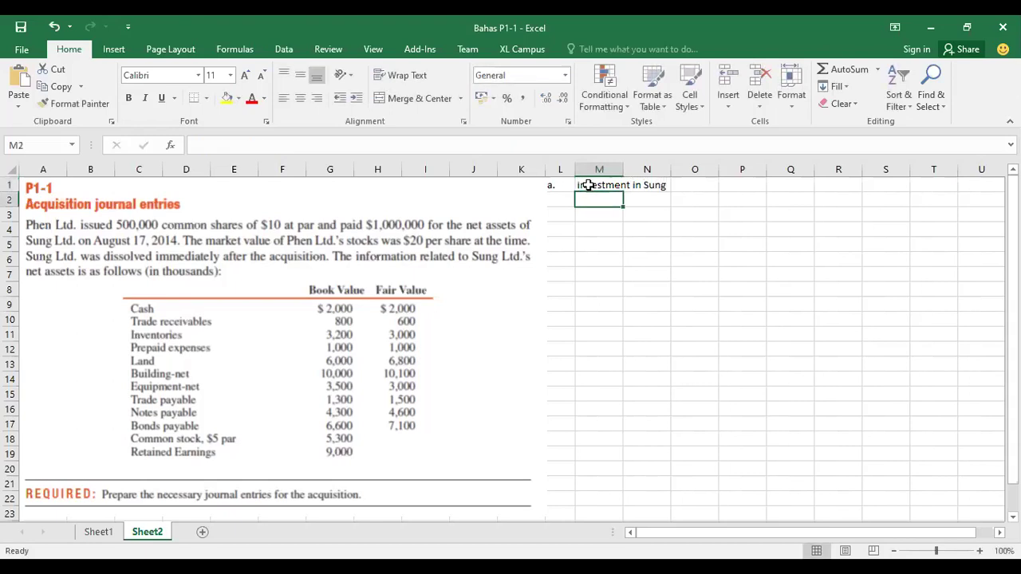
Enter "cash" in M2 with the amount 1000000 in N2.
{"action": "type", "text": "cash"}
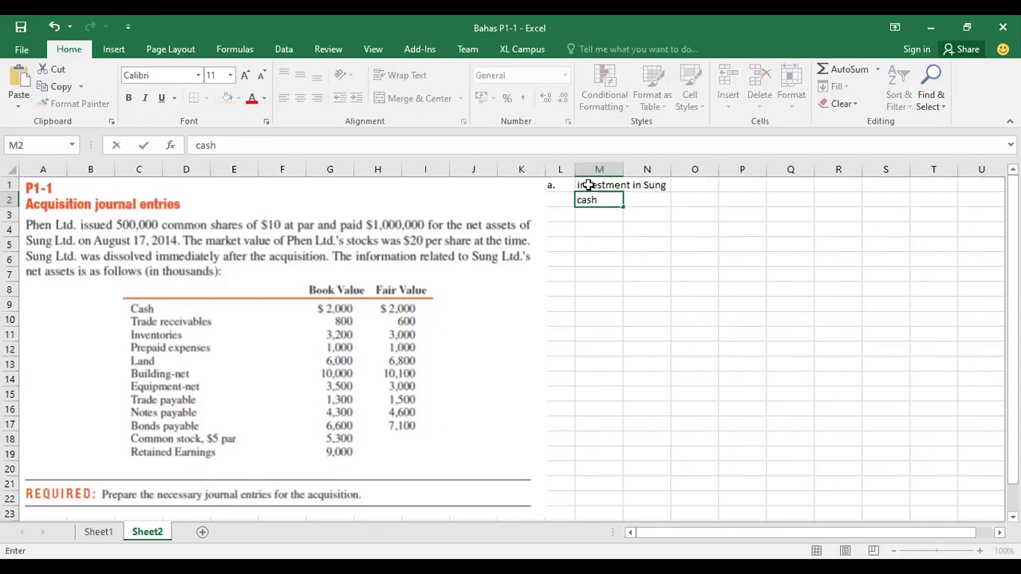
{"action": "key", "text": "Tab"}
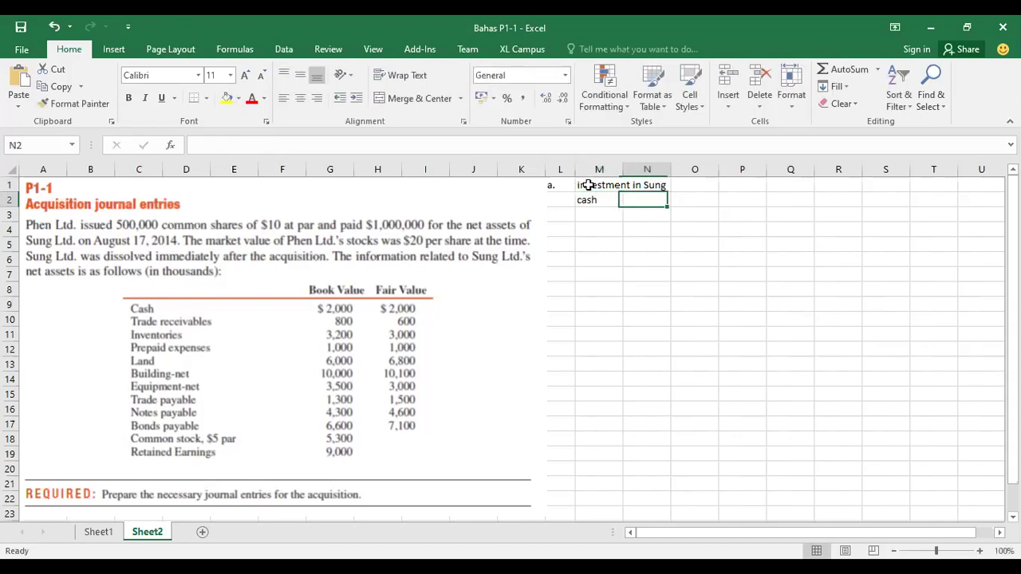
{"action": "type", "text": "1000000"}
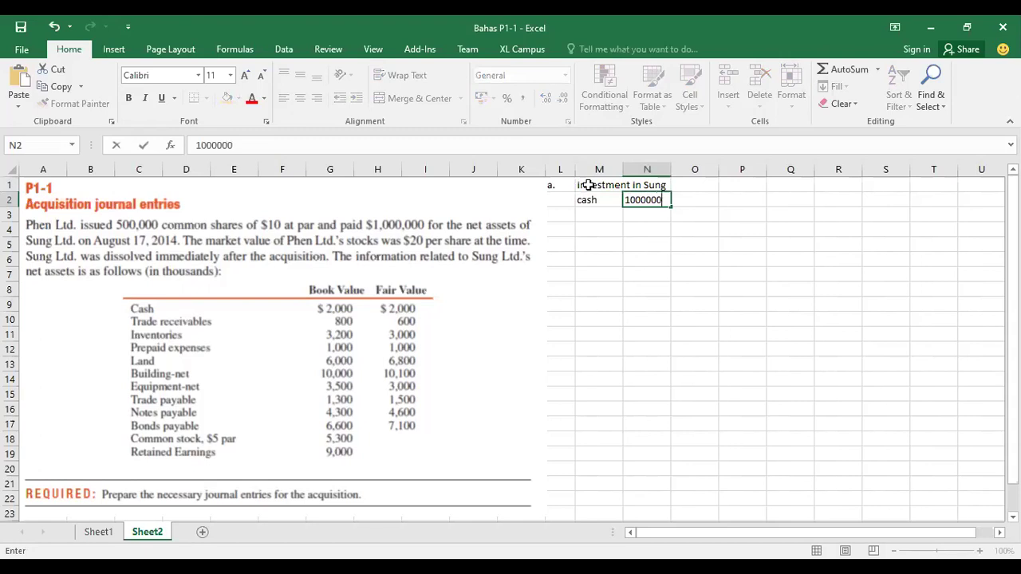
{"action": "key", "text": "Return"}
Format the columns from L onward as Number with 0 decimal places and the 1000 separator.
{"action": "left_click_drag", "start_coordinate": [567, 165], "coordinate": [729, 274]}
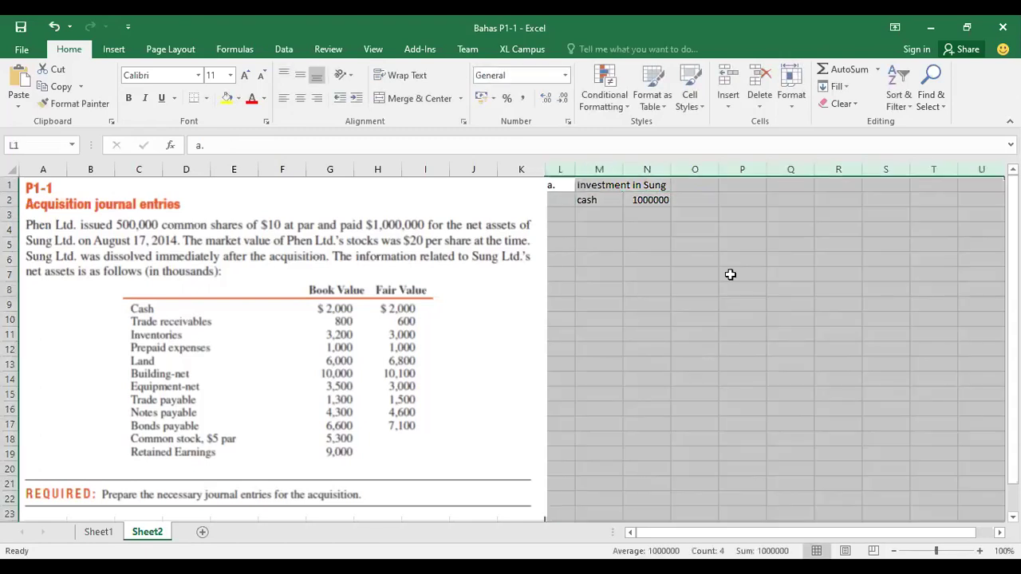
{"action": "right_click", "coordinate": [731, 275]}
{"action": "left_click", "coordinate": [784, 434]}
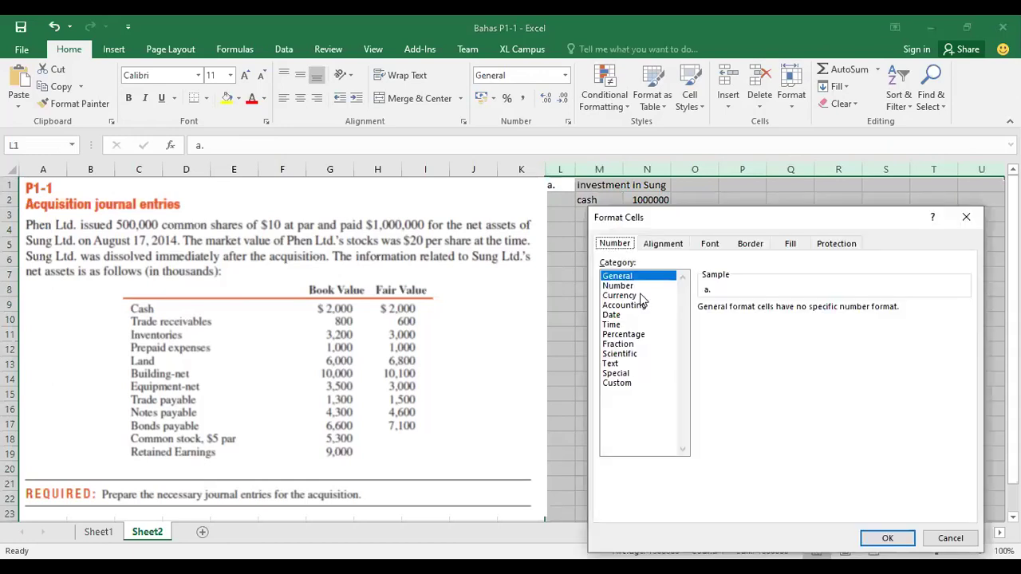
{"action": "left_click", "coordinate": [640, 286]}
{"action": "left_click", "coordinate": [702, 326]}
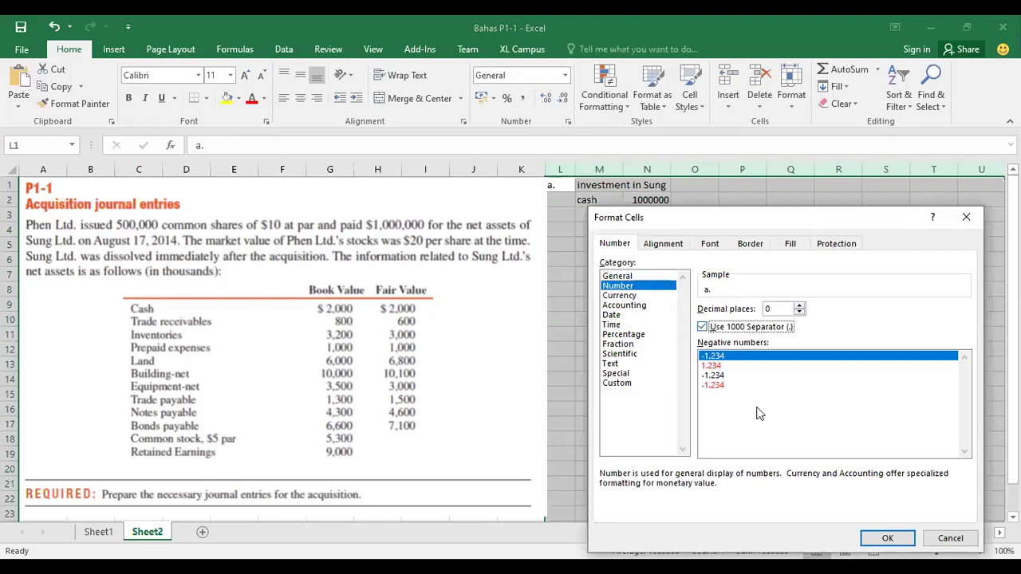
{"action": "left_click", "coordinate": [901, 542]}
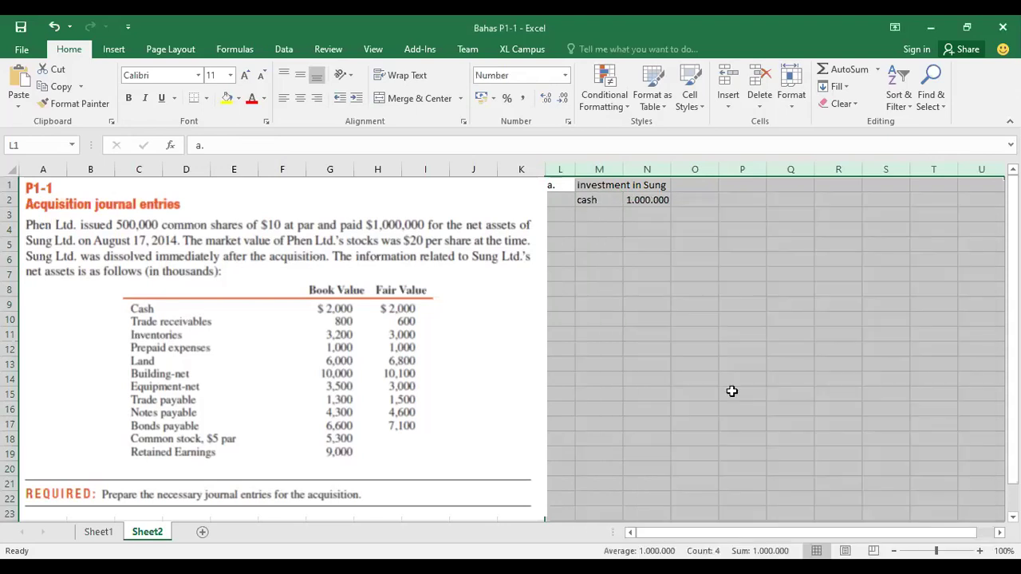
{"action": "left_click", "coordinate": [730, 390]}
Enter "C/S" in M3 and calculate its par value in N3 with =500000*10.
{"action": "left_click", "coordinate": [598, 216]}
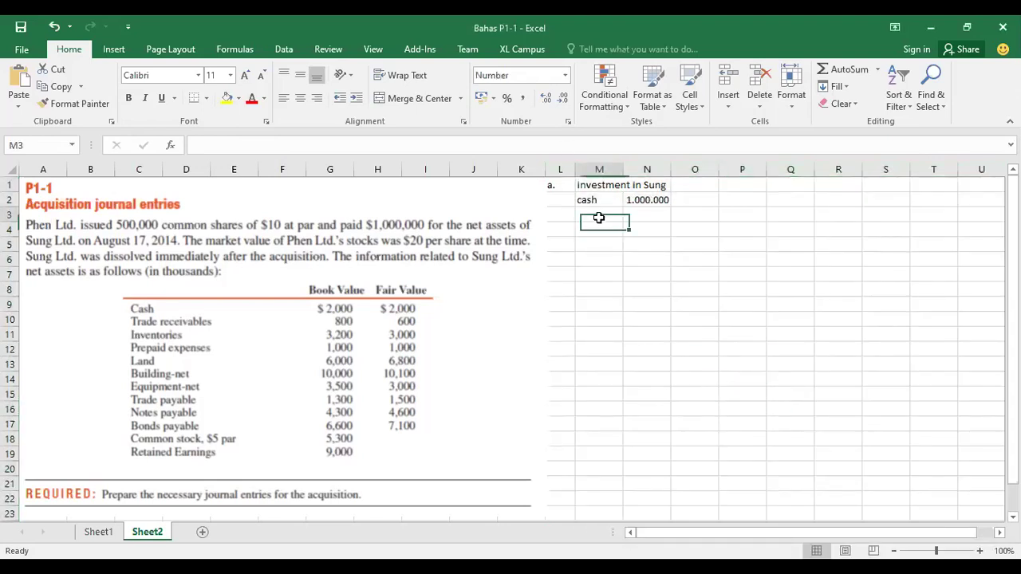
{"action": "type", "text": "C/S"}
{"action": "key", "text": "Tab"}
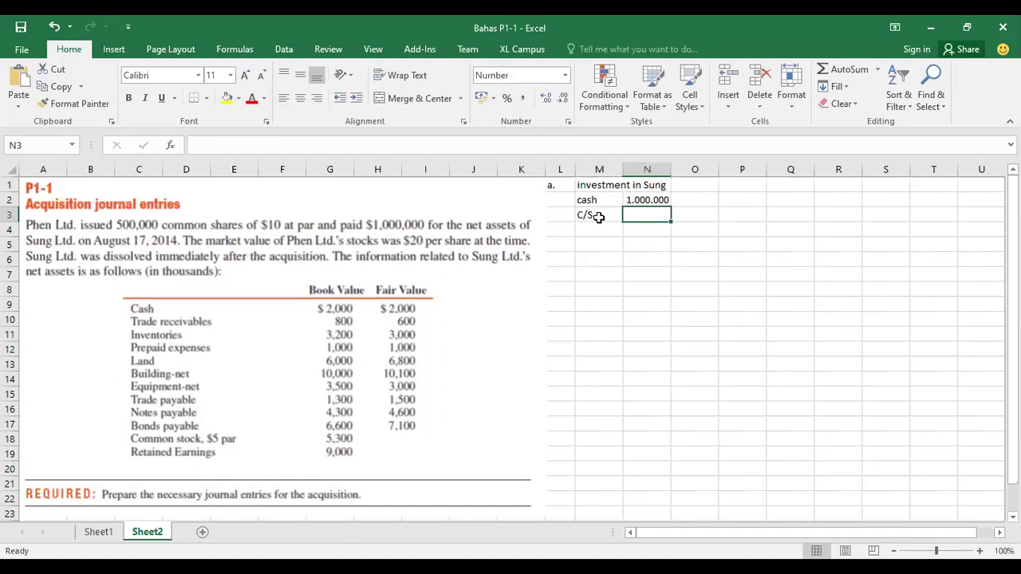
{"action": "type", "text": "="}
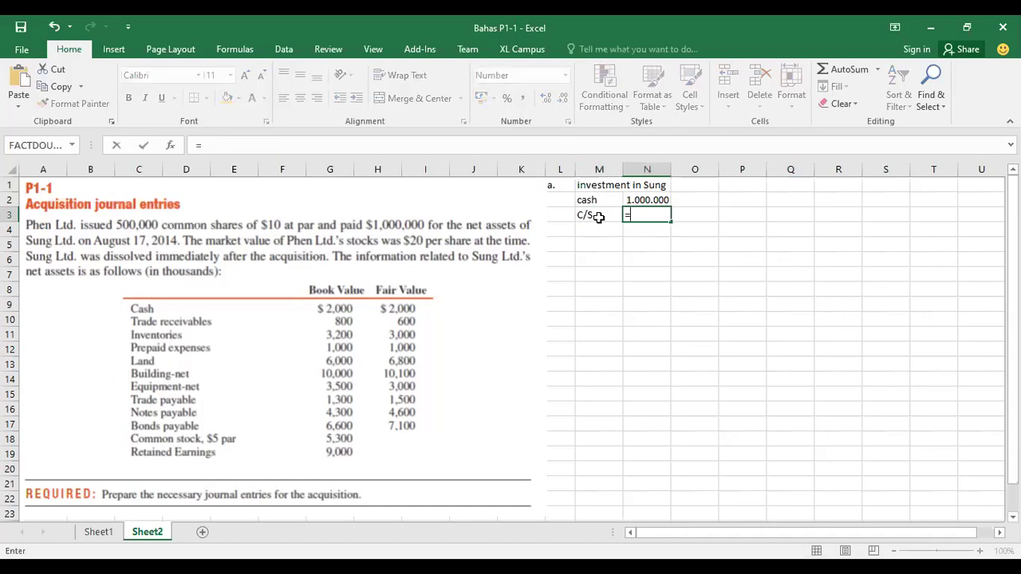
{"action": "type", "text": "500000"}
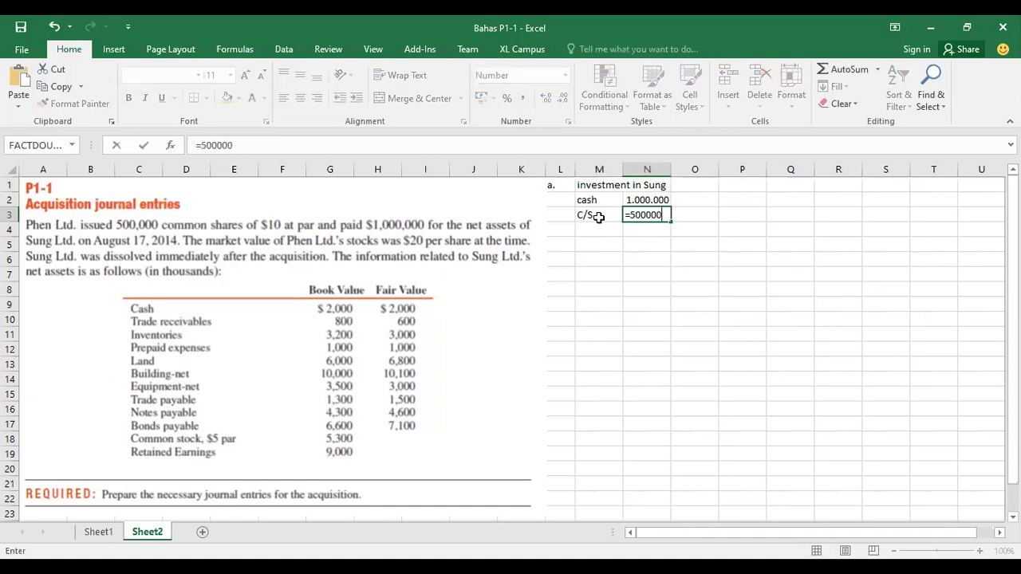
{"action": "type", "text": "*10"}
{"action": "key", "text": "Return"}
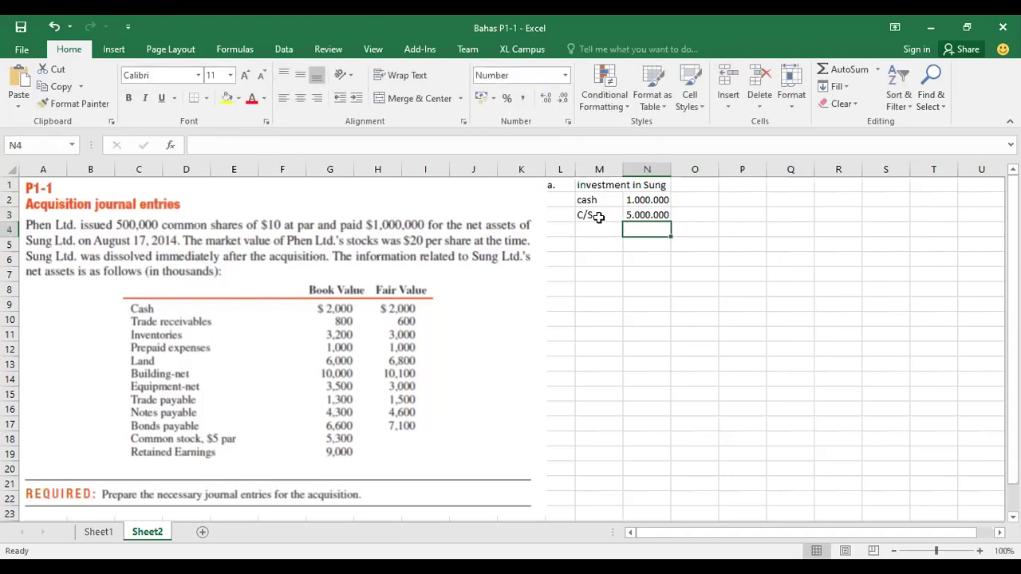
Enter "Add PIC" in M4 and calculate its amount in N4 with =500000*10.
{"action": "left_click", "coordinate": [598, 229]}
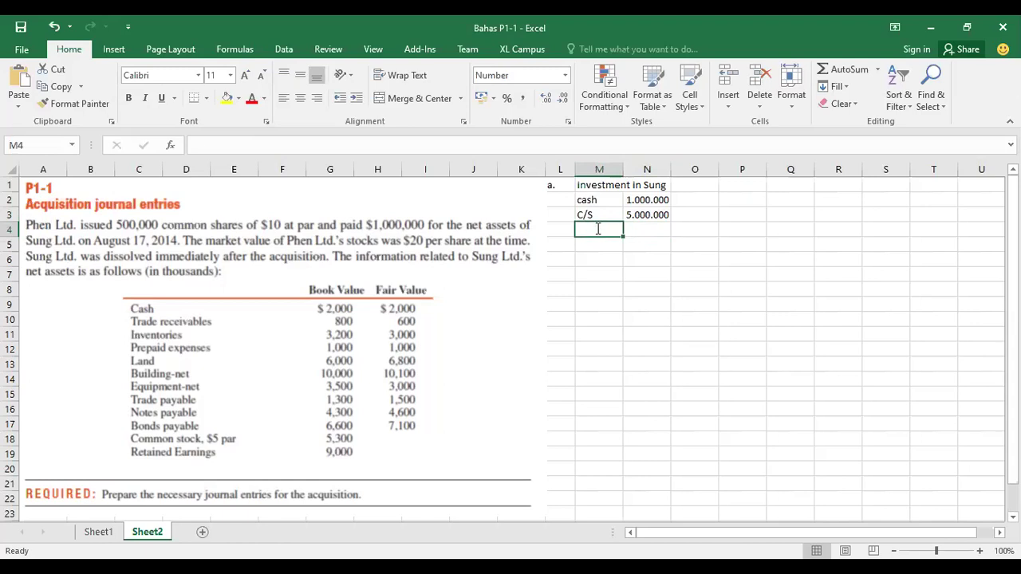
{"action": "type", "text": "Add P"}
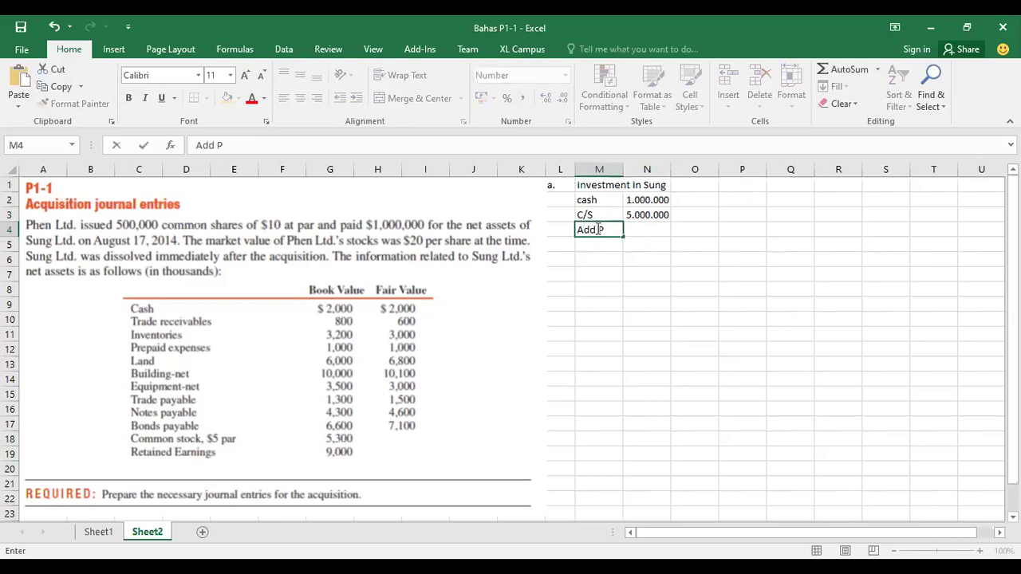
{"action": "type", "text": "IC"}
{"action": "key", "text": "Tab"}
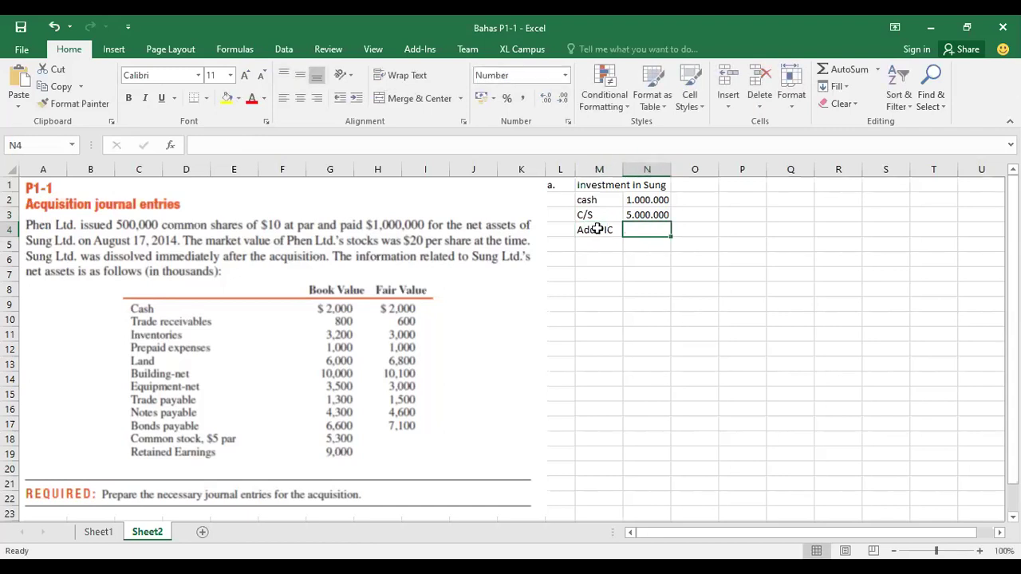
{"action": "type", "text": "="}
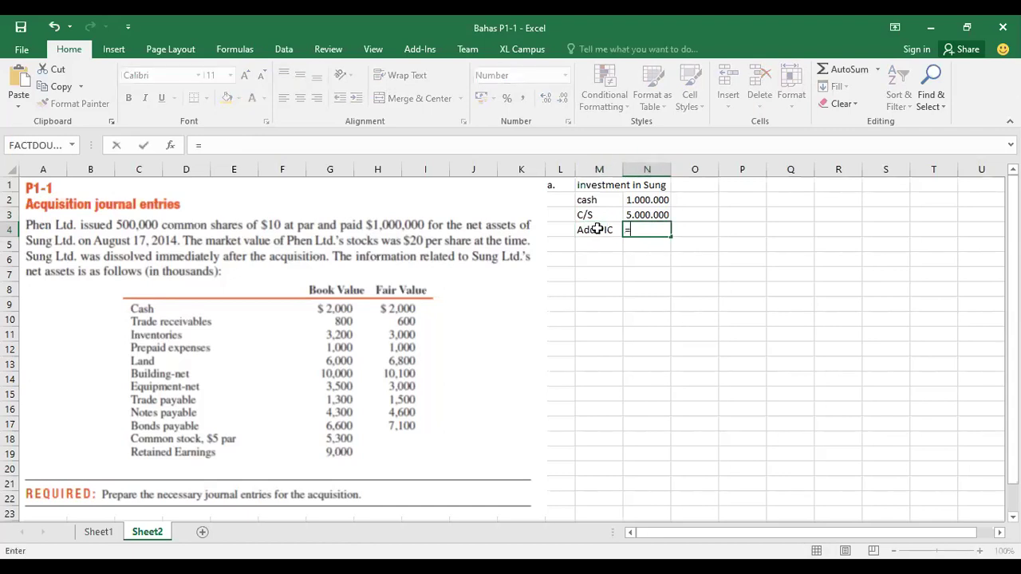
{"action": "type", "text": "500000"}
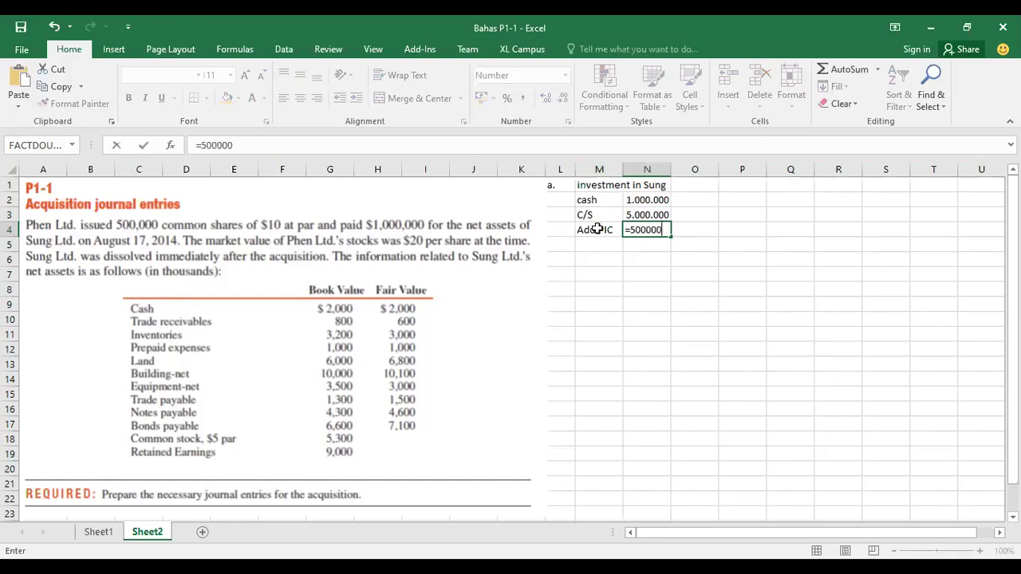
{"action": "type", "text": "*10"}
{"action": "key", "text": "Return"}
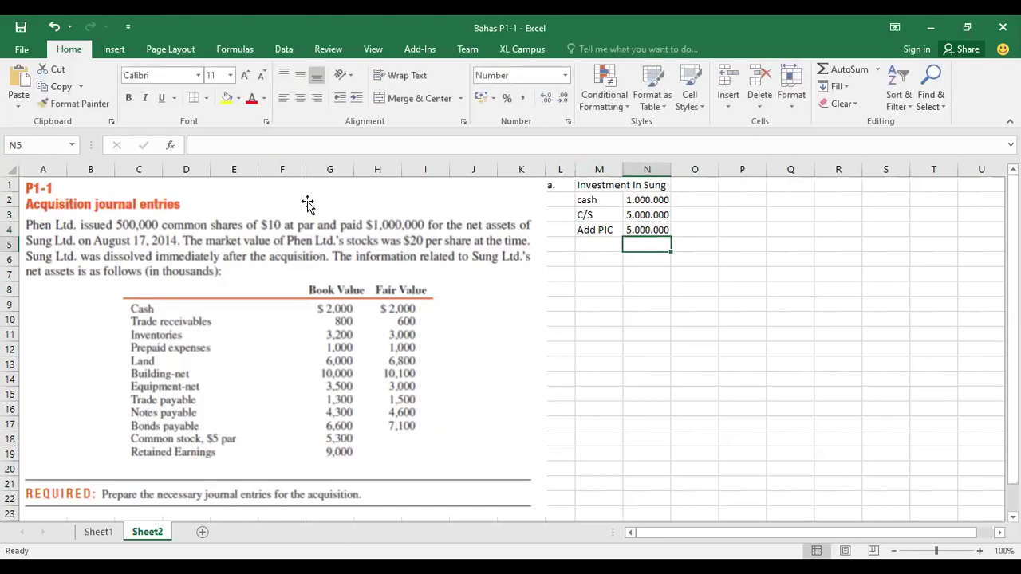
Put a bottom border under N4 and total N2:N4 in O5 with a SUM formula.
{"action": "left_click", "coordinate": [647, 230]}
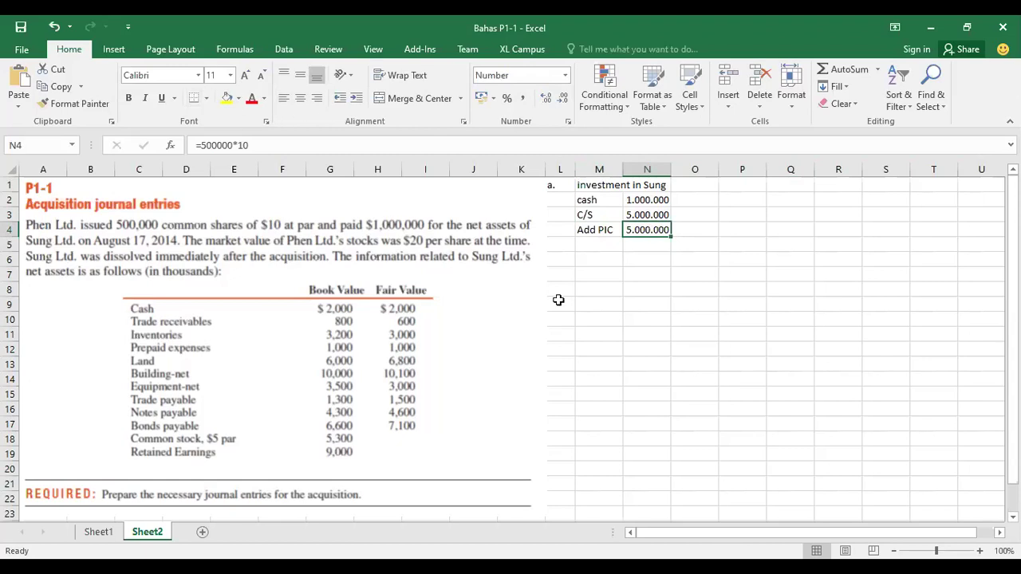
{"action": "left_click", "coordinate": [694, 243]}
{"action": "type", "text": "="}
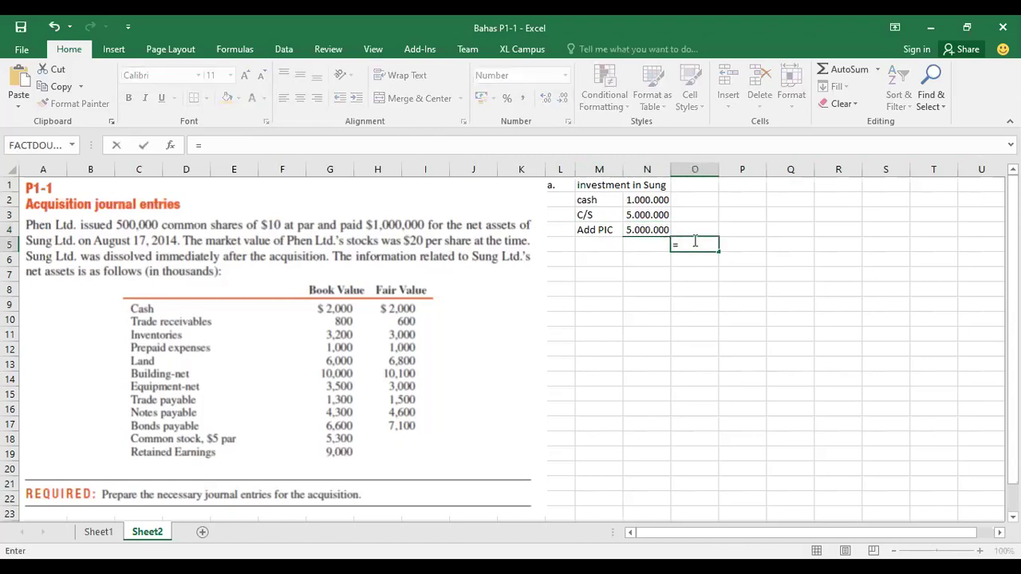
{"action": "type", "text": "sum("}
{"action": "left_click_drag", "start_coordinate": [650, 200], "coordinate": [654, 228]}
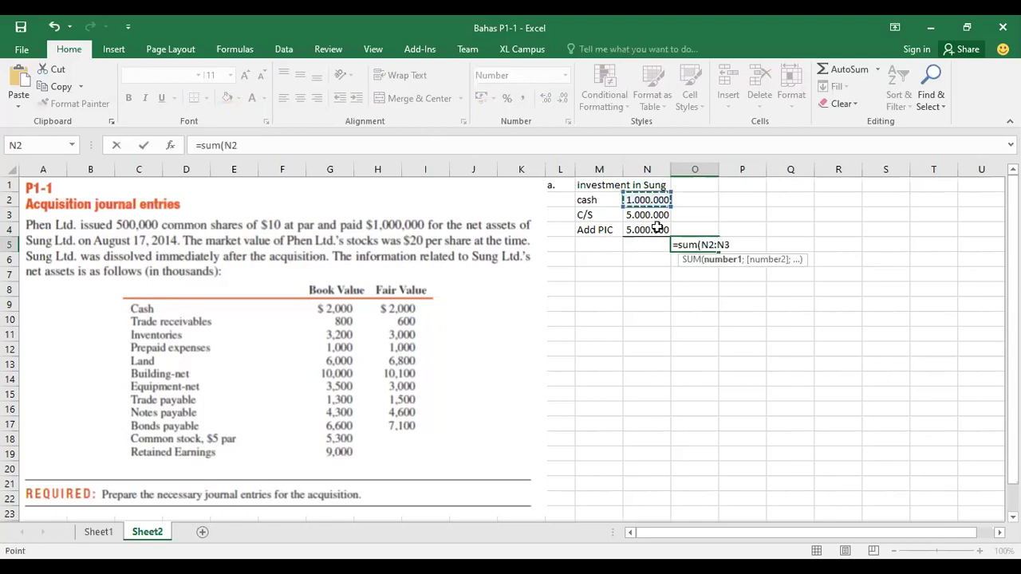
{"action": "key", "text": "Return"}
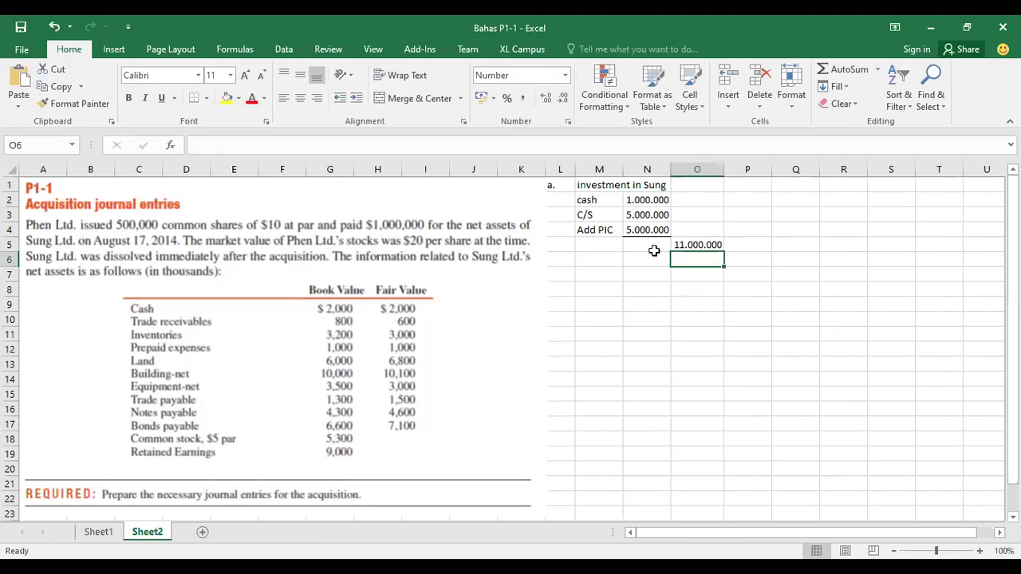
Enter "jurnal:" in M6 and link M7 to the investment in Sung heading in M1.
{"action": "left_click", "coordinate": [602, 261]}
{"action": "type", "text": "jurnal:"}
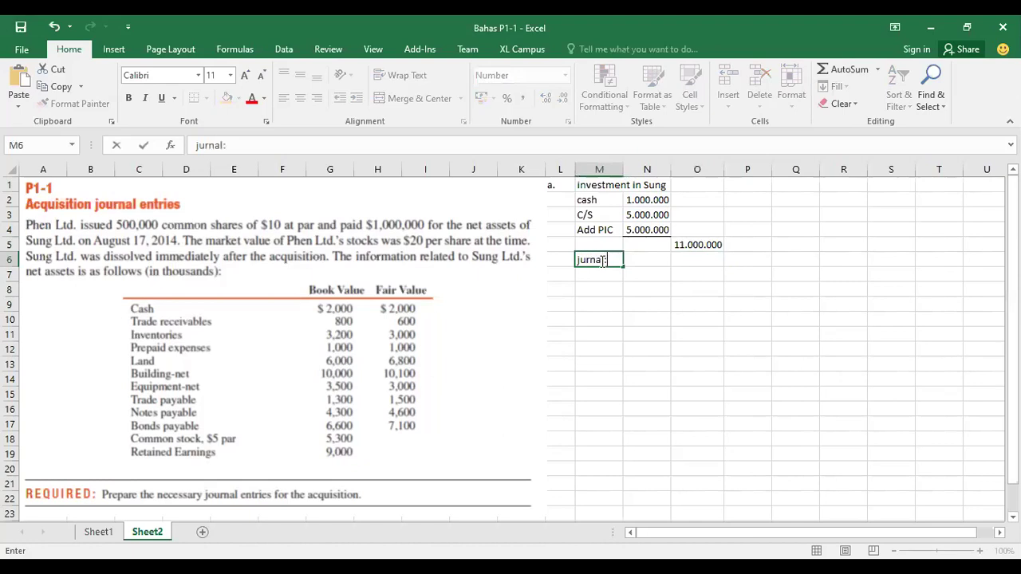
{"action": "key", "text": "Return"}
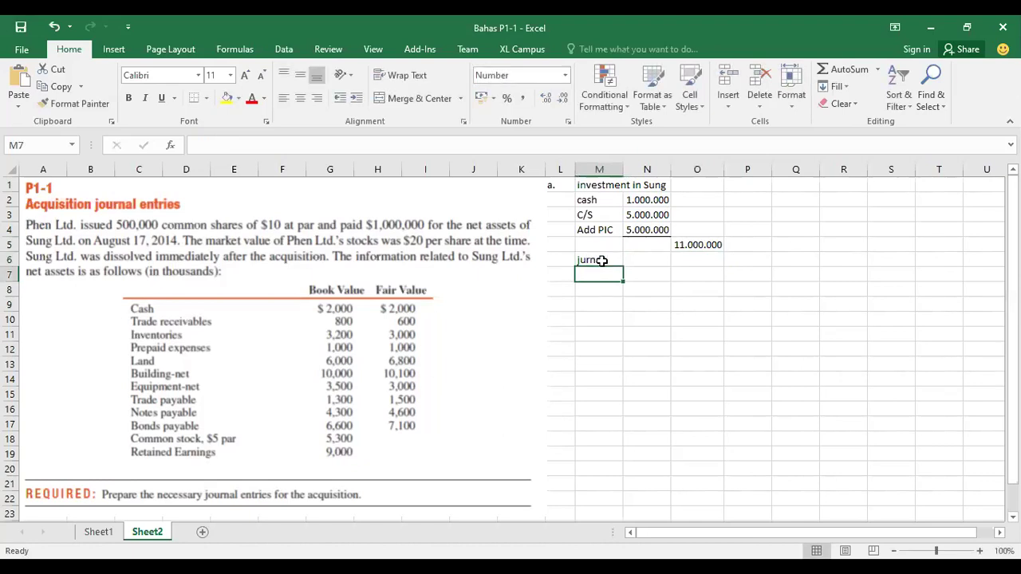
{"action": "type", "text": "="}
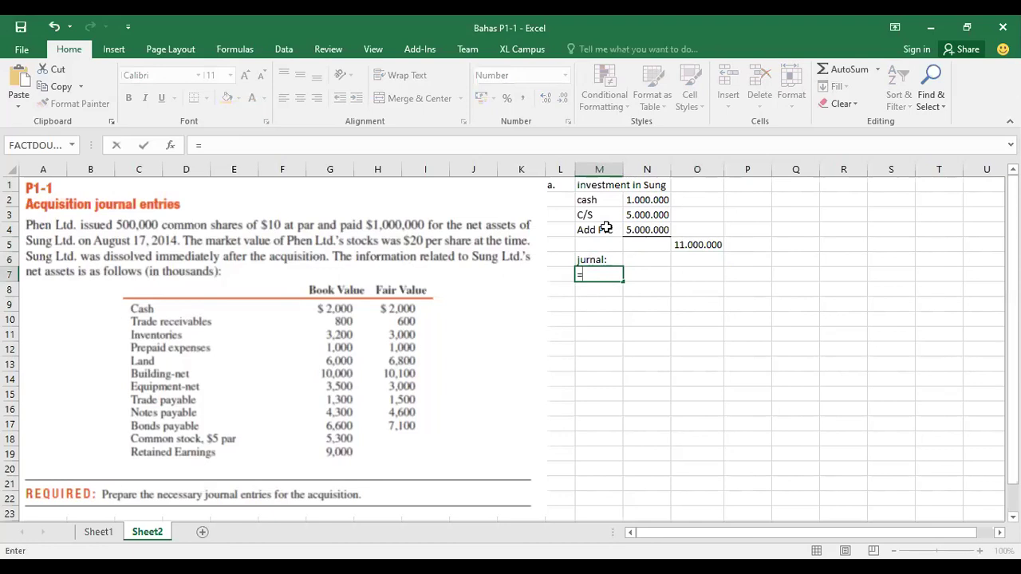
{"action": "left_click", "coordinate": [610, 185]}
{"action": "key", "text": "Return"}
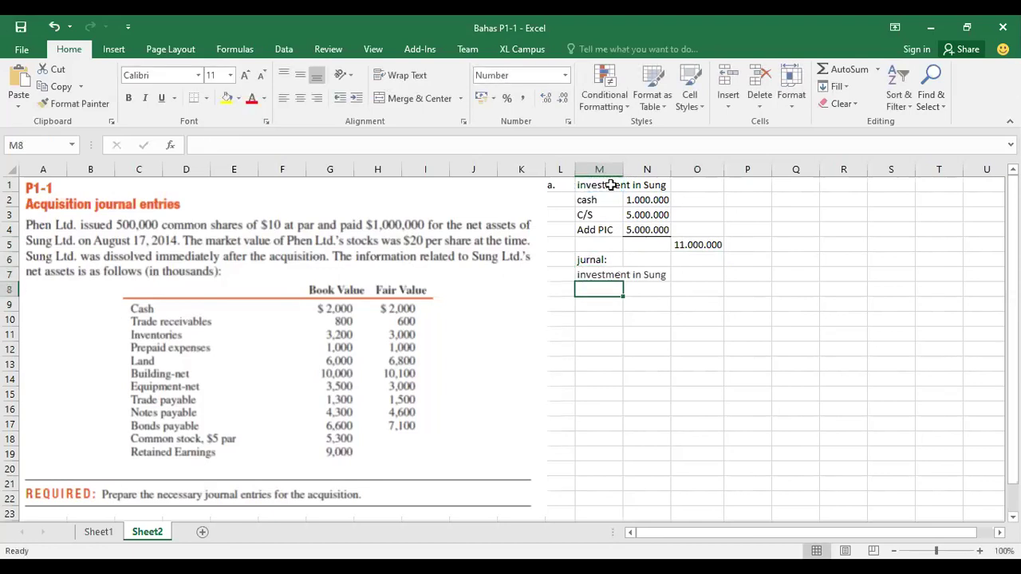
Link the investment's debit amount in P7 to the total in O5.
{"action": "key", "text": "Up"}
{"action": "key", "text": "Right"}
{"action": "key", "text": "Right"}
{"action": "key", "text": "Right"}
{"action": "type", "text": "="}
{"action": "key", "text": "Up"}
{"action": "key", "text": "Up"}
{"action": "key", "text": "Left"}
{"action": "key", "text": "Return"}
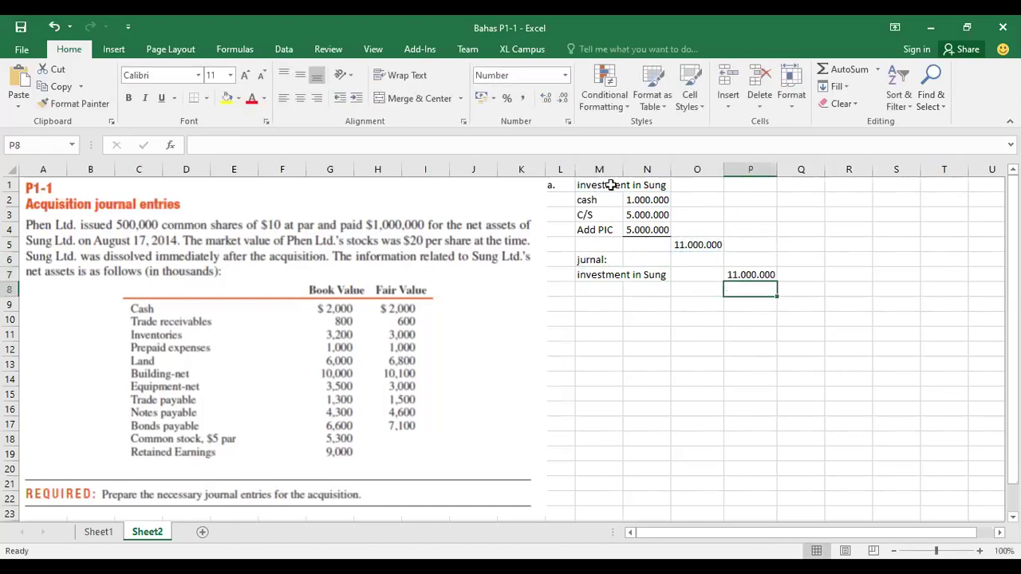
Add the cash credit line by linking N8 to the cash label in M2 and Q8 to its amount in N2.
{"action": "left_click", "coordinate": [641, 291]}
{"action": "type", "text": "="}
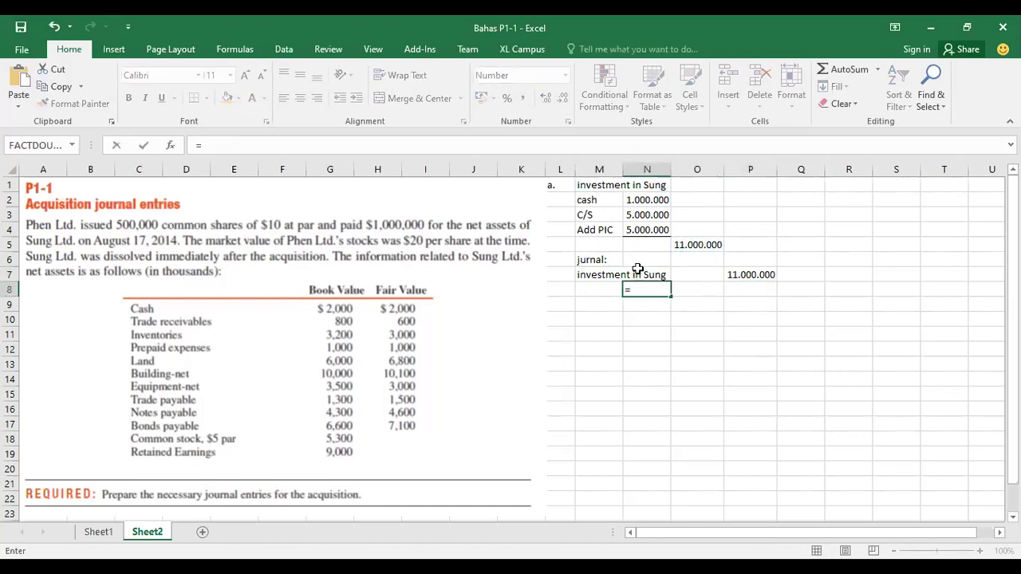
{"action": "left_click", "coordinate": [598, 199]}
{"action": "key", "text": "Return"}
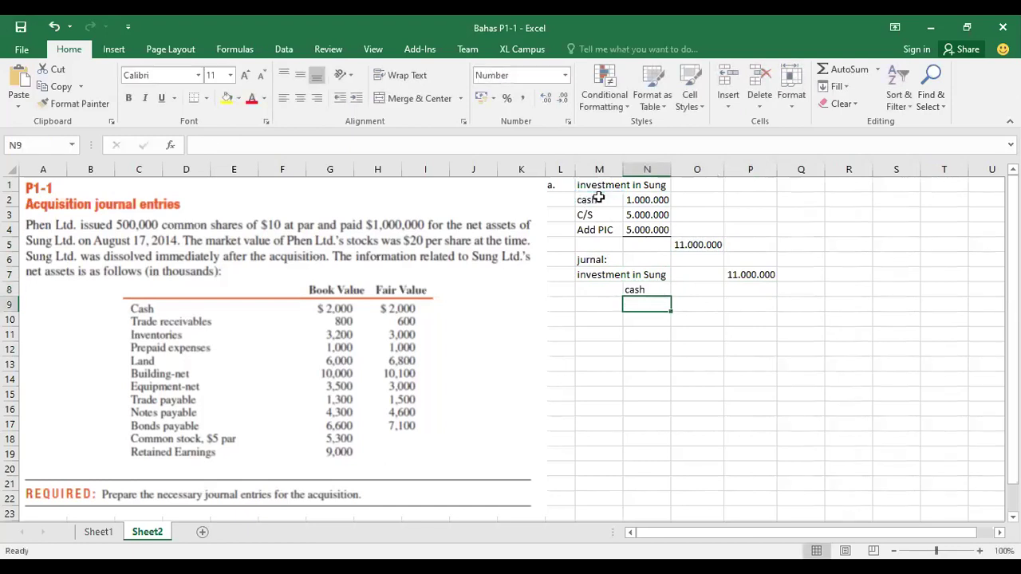
{"action": "key", "text": "Up"}
{"action": "key", "text": "Right"}
{"action": "key", "text": "Right"}
{"action": "key", "text": "Right"}
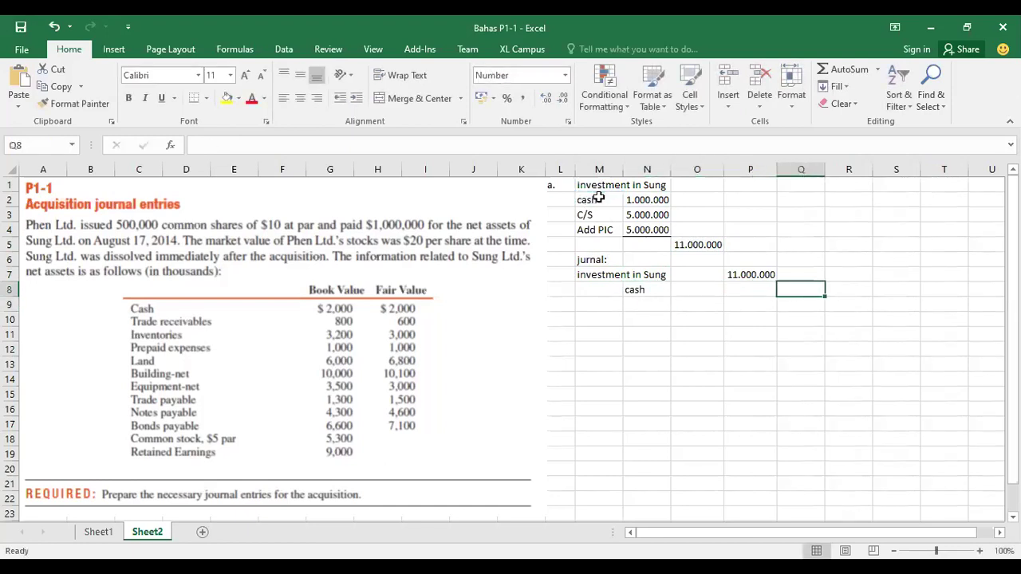
{"action": "type", "text": "="}
{"action": "left_click", "coordinate": [651, 197]}
{"action": "key", "text": "Return"}
Add the common stock credit line by linking N9 to the C/S label in M3 and Q9 to its amount in N3.
{"action": "left_click", "coordinate": [648, 304]}
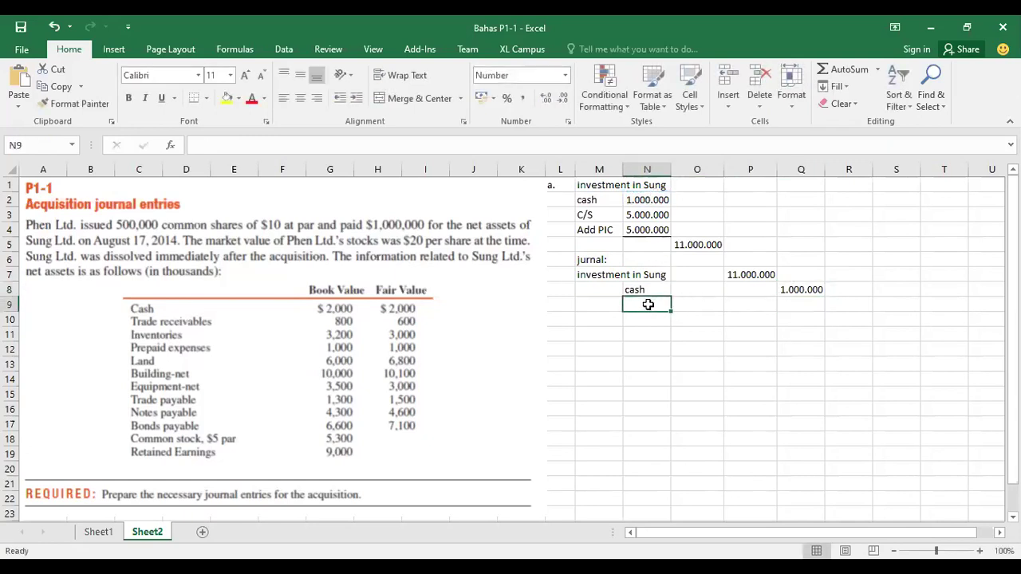
{"action": "type", "text": "="}
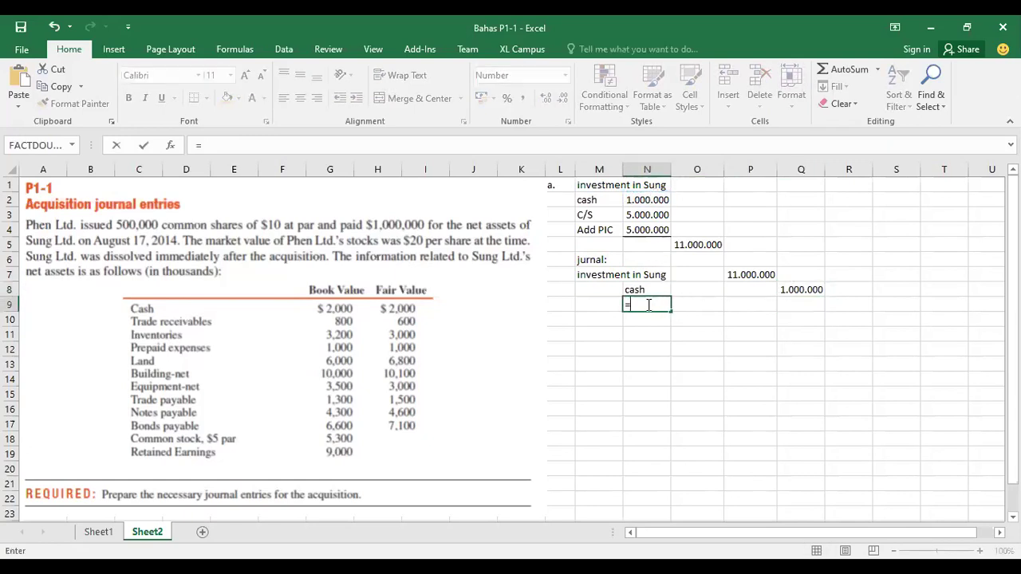
{"action": "left_click", "coordinate": [599, 217]}
{"action": "key", "text": "Return"}
{"action": "key", "text": "Up"}
{"action": "key", "text": "Right"}
{"action": "key", "text": "Right"}
{"action": "key", "text": "Right"}
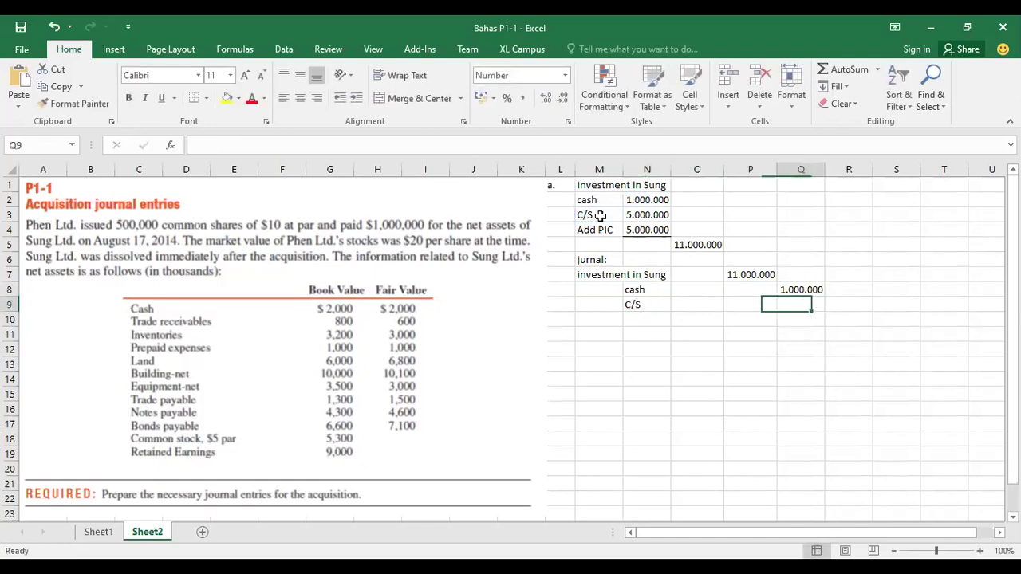
{"action": "type", "text": "="}
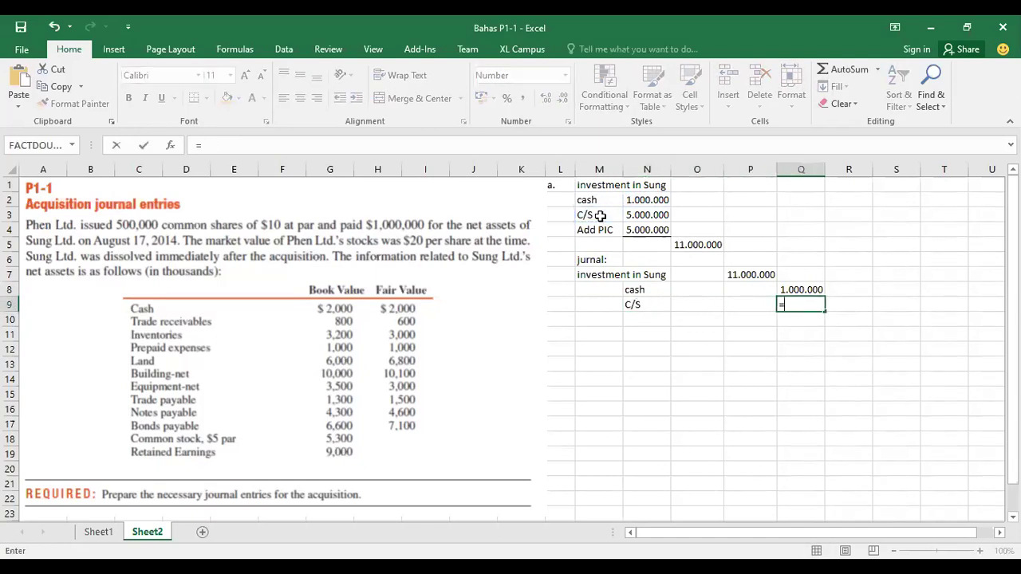
{"action": "left_click", "coordinate": [648, 215]}
{"action": "key", "text": "Return"}
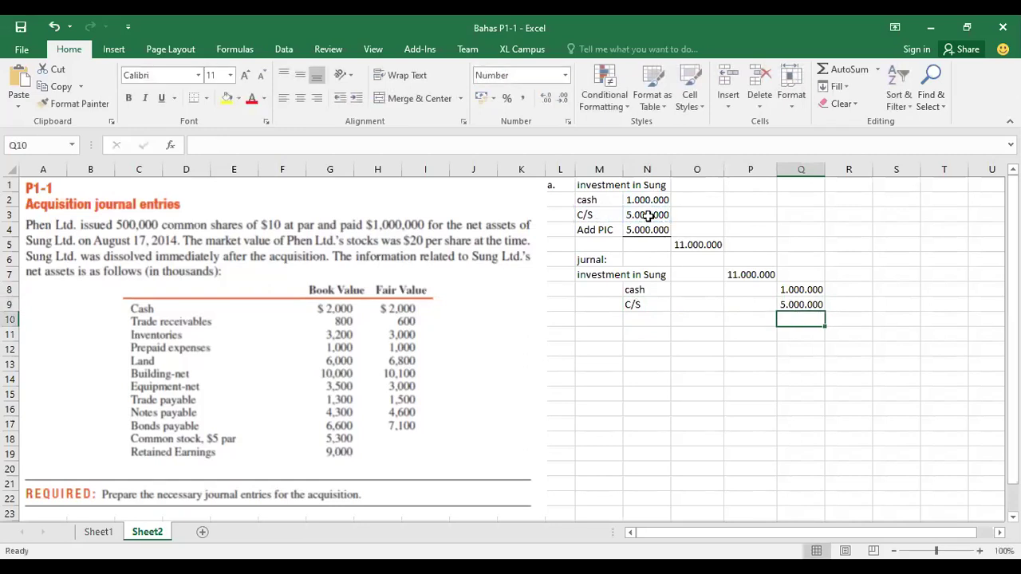
{"action": "left_click", "coordinate": [632, 321]}
{"action": "type", "text": "="}
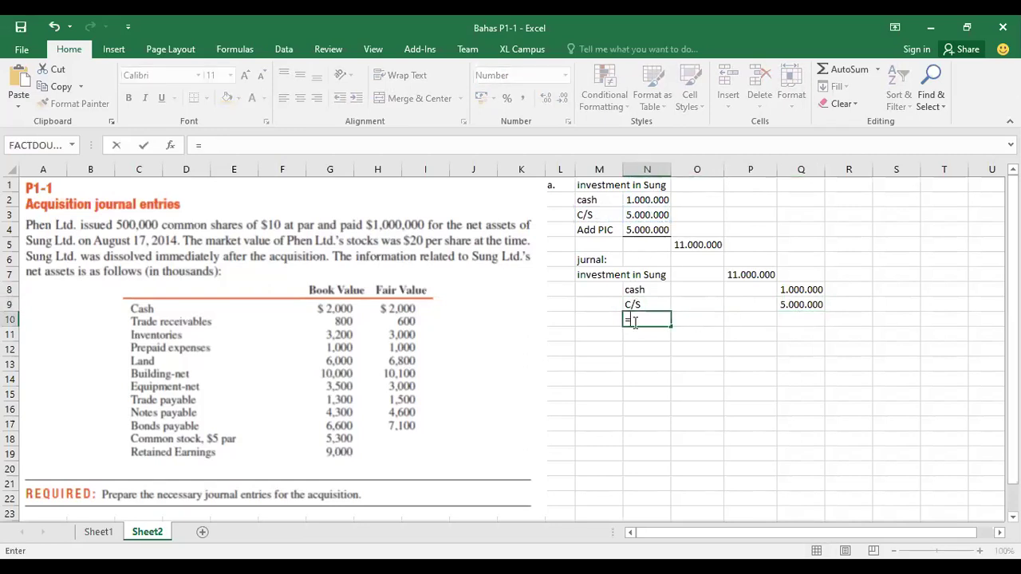
{"action": "left_click", "coordinate": [599, 230]}
{"action": "key", "text": "BackSpace"}
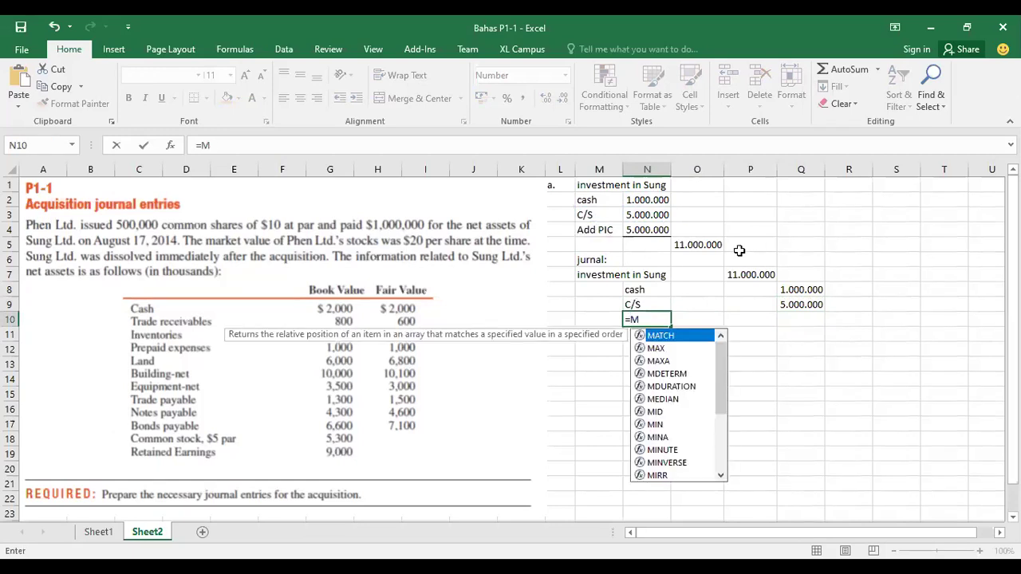
{"action": "left_click", "coordinate": [594, 229]}
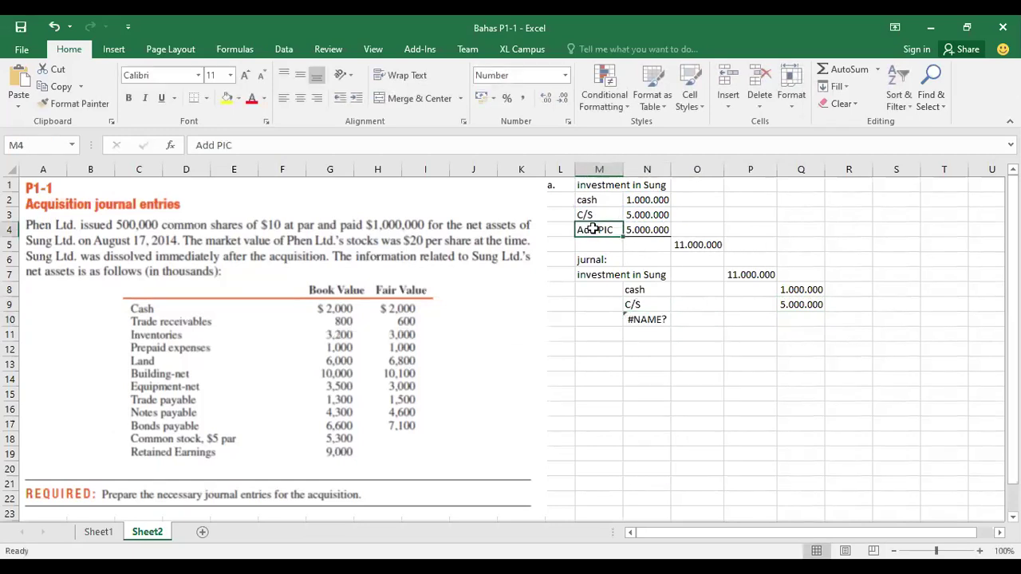
Add the paid-in capital credit line by linking N10 to the Add PIC label in M4 and Q10 to its amount in N4.
{"action": "left_click", "coordinate": [658, 319]}
{"action": "type", "text": "="}
{"action": "left_click", "coordinate": [590, 230]}
{"action": "key", "text": "Return"}
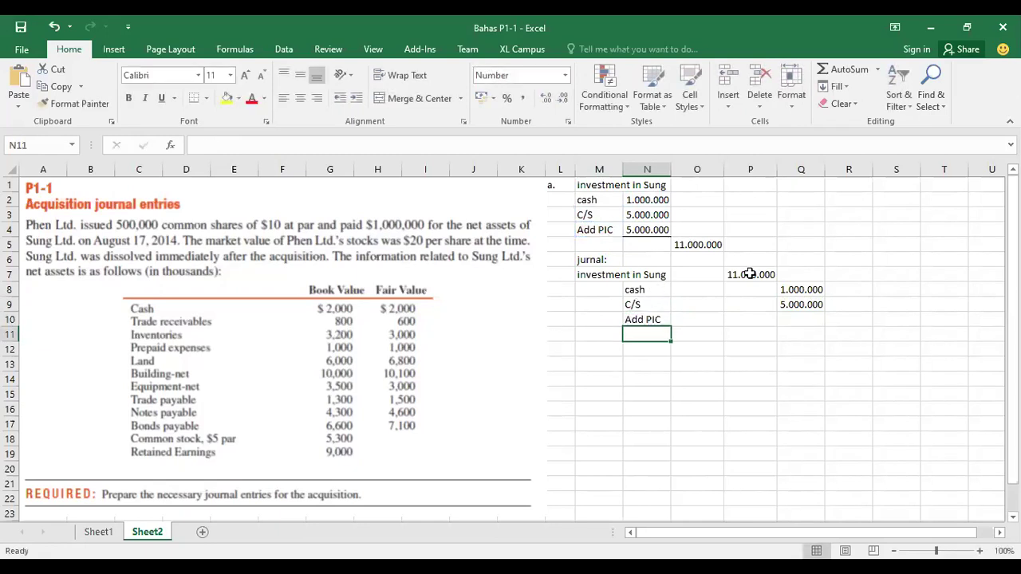
{"action": "left_click", "coordinate": [796, 319]}
{"action": "type", "text": "="}
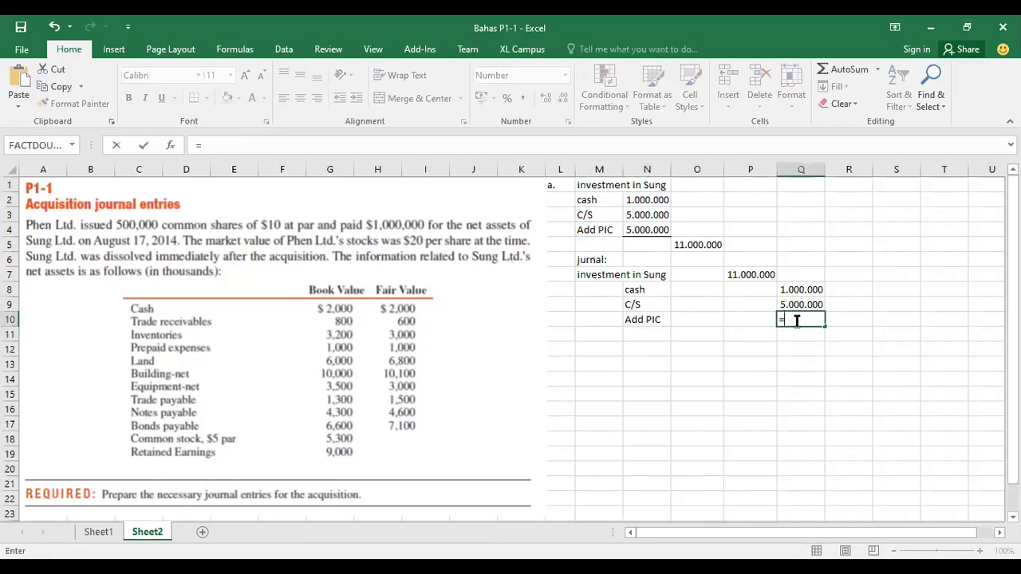
{"action": "left_click", "coordinate": [651, 230]}
{"action": "key", "text": "Return"}
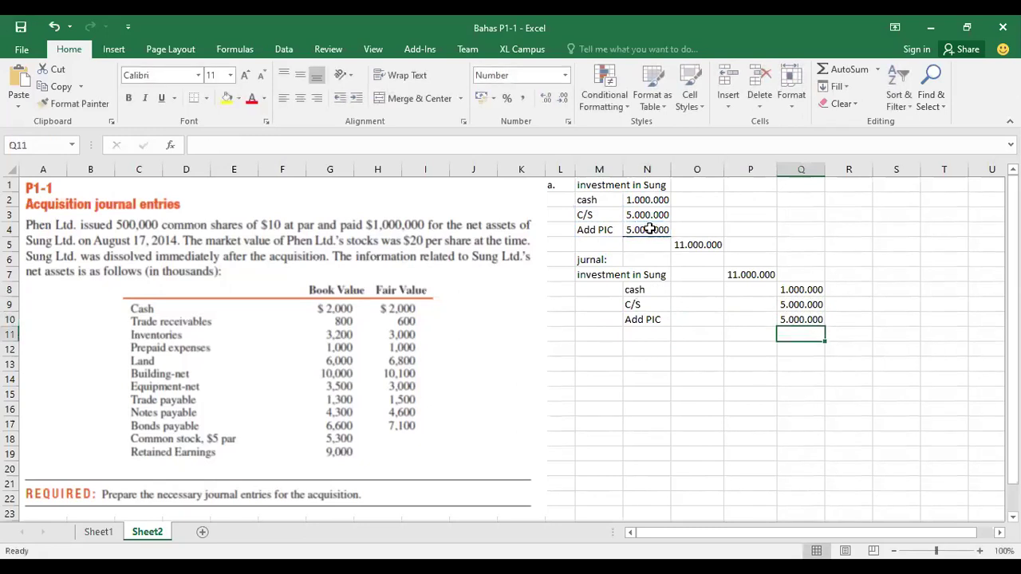
Start the second part by entering "b." in L12 and the label "cost" in M12.
{"action": "left_click", "coordinate": [636, 400]}
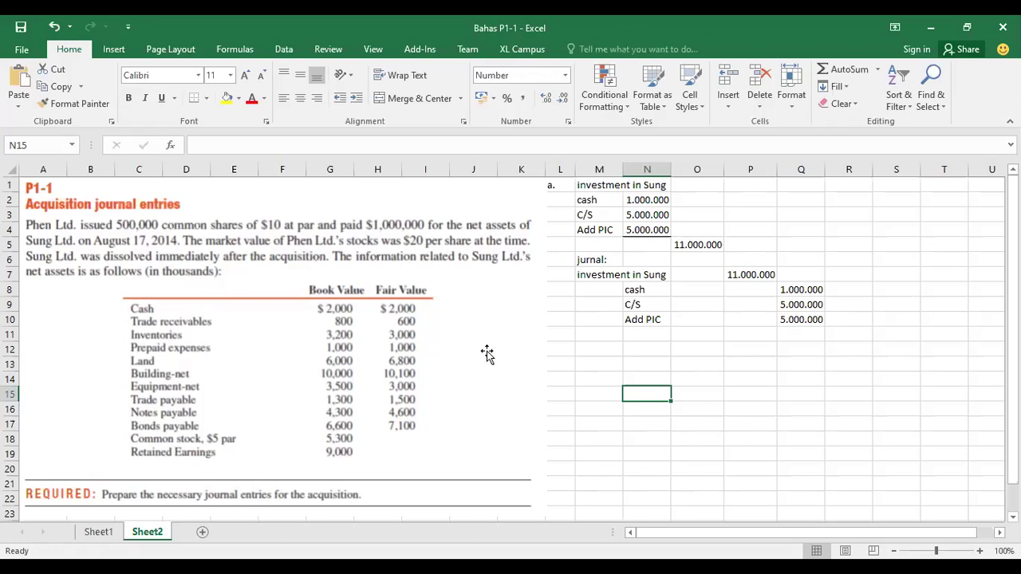
{"action": "left_click", "coordinate": [560, 345]}
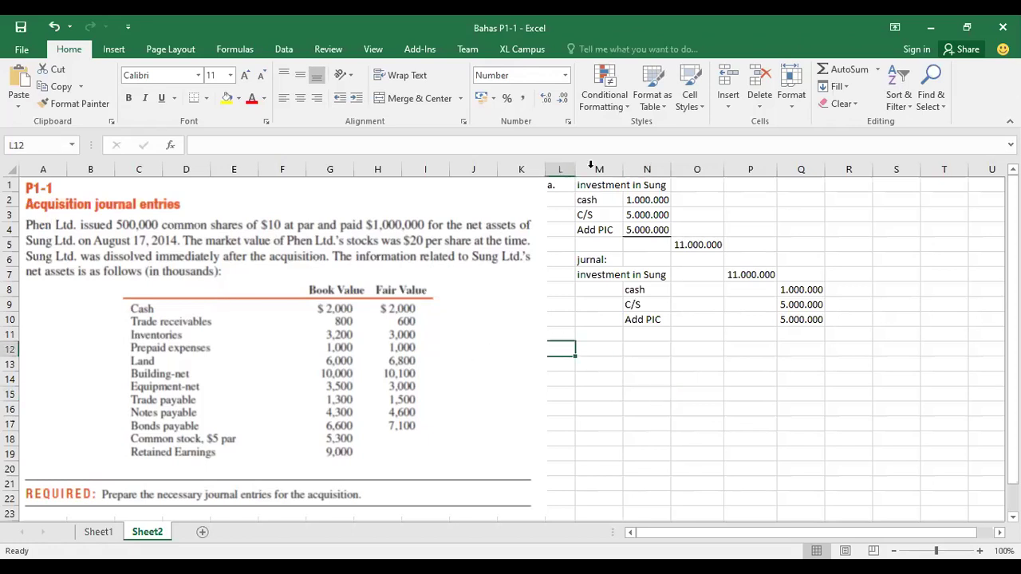
{"action": "type", "text": "b."}
{"action": "key", "text": "Tab"}
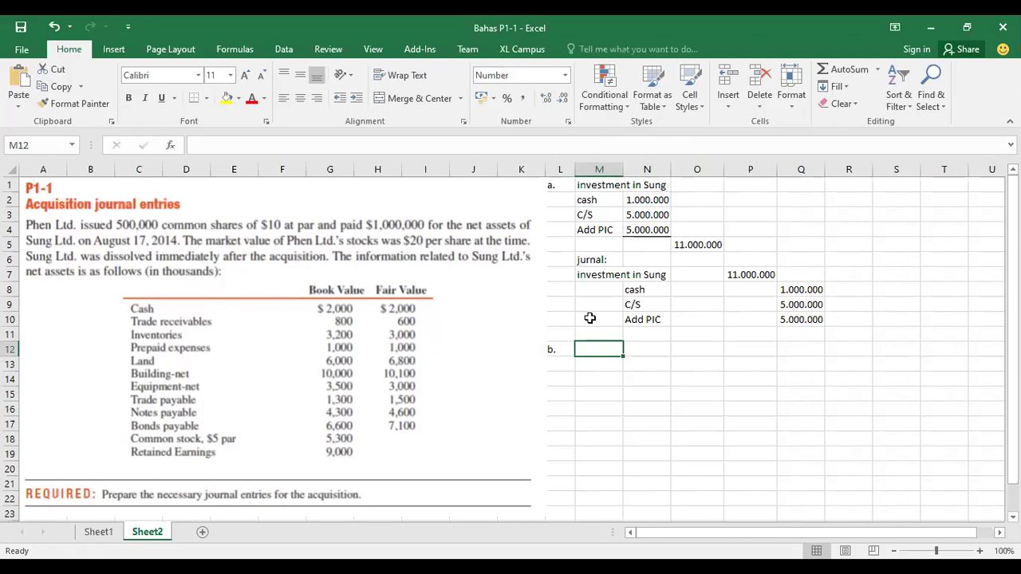
{"action": "type", "text": "cast"}
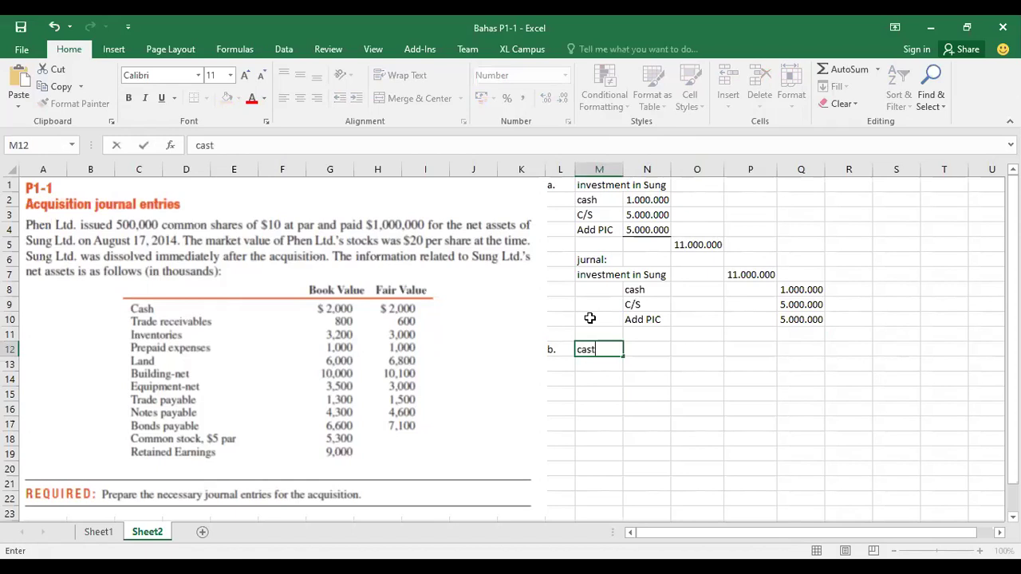
{"action": "key", "text": "BackSpace"}
{"action": "key", "text": "BackSpace"}
{"action": "key", "text": "BackSpace"}
{"action": "type", "text": "oas"}
{"action": "key", "text": "BackSpace"}
{"action": "key", "text": "BackSpace"}
{"action": "type", "text": "st"}
{"action": "key", "text": "Tab"}
Link the cost amount in O12 to the investment total in O5.
{"action": "key", "text": "Tab"}
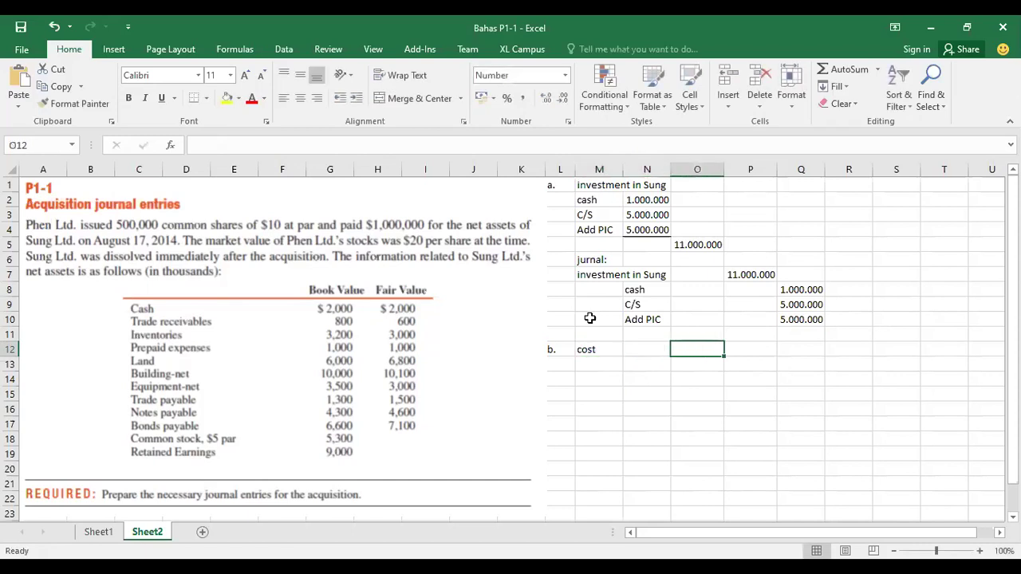
{"action": "type", "text": "="}
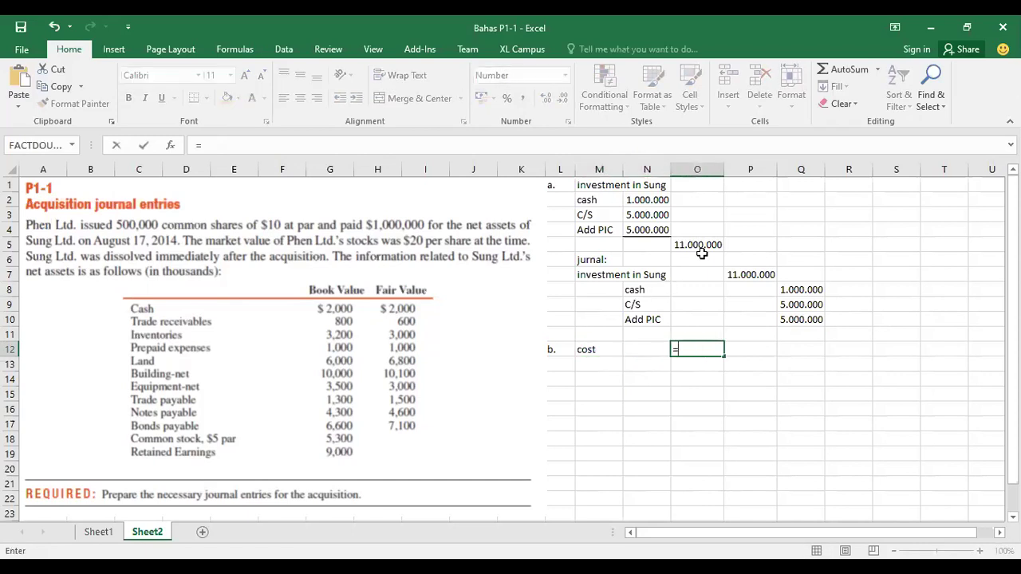
{"action": "left_click", "coordinate": [698, 244]}
{"action": "key", "text": "Return"}
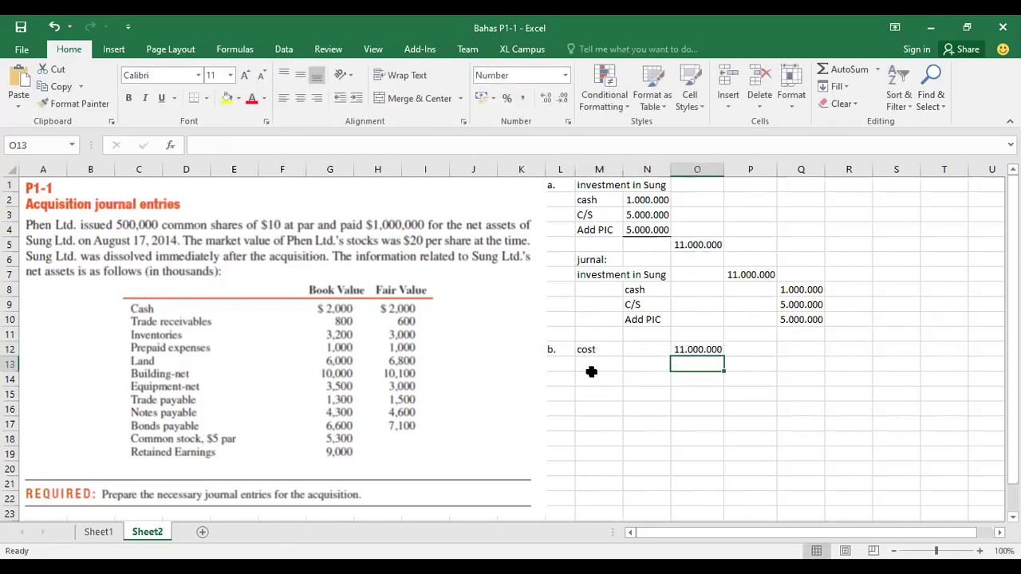
Enter the heading "net assets:" in M13 below the cost label.
{"action": "left_click", "coordinate": [590, 365]}
{"action": "type", "text": "net"}
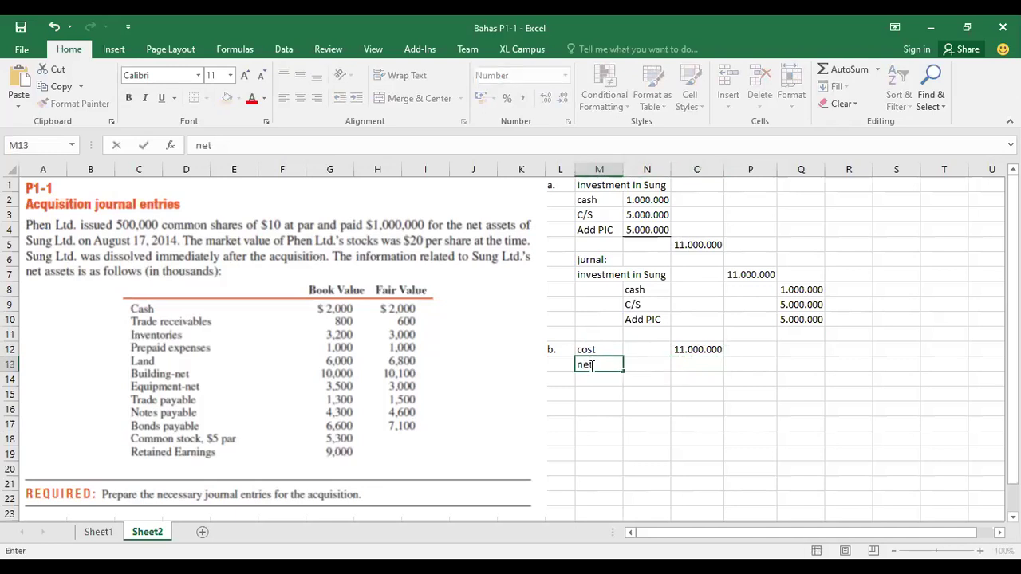
{"action": "type", "text": " assets:"}
{"action": "key", "text": "Return"}
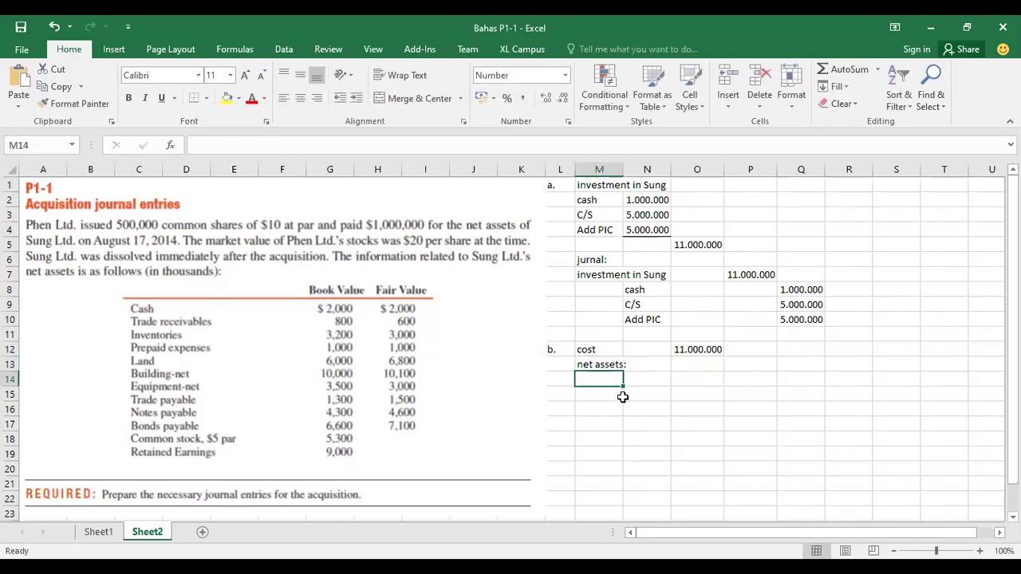
List the first net asset labels, "cash" in M14 and "receivsbles" in M15.
{"action": "type", "text": "cash"}
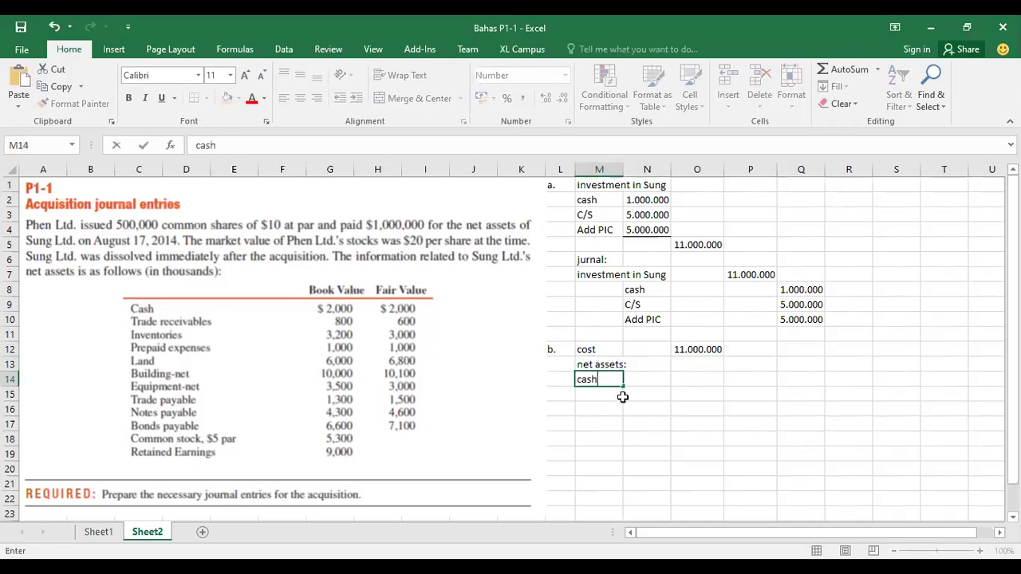
{"action": "key", "text": "Return"}
{"action": "type", "text": "rece"}
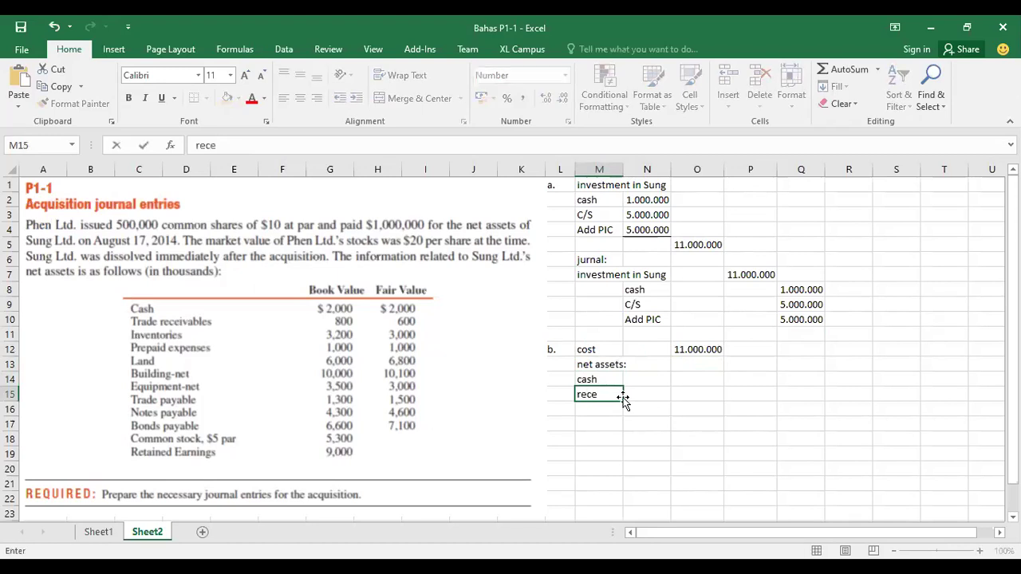
{"action": "key", "text": "BackSpace"}
{"action": "type", "text": "eivsbles"}
{"action": "key", "text": "Return"}
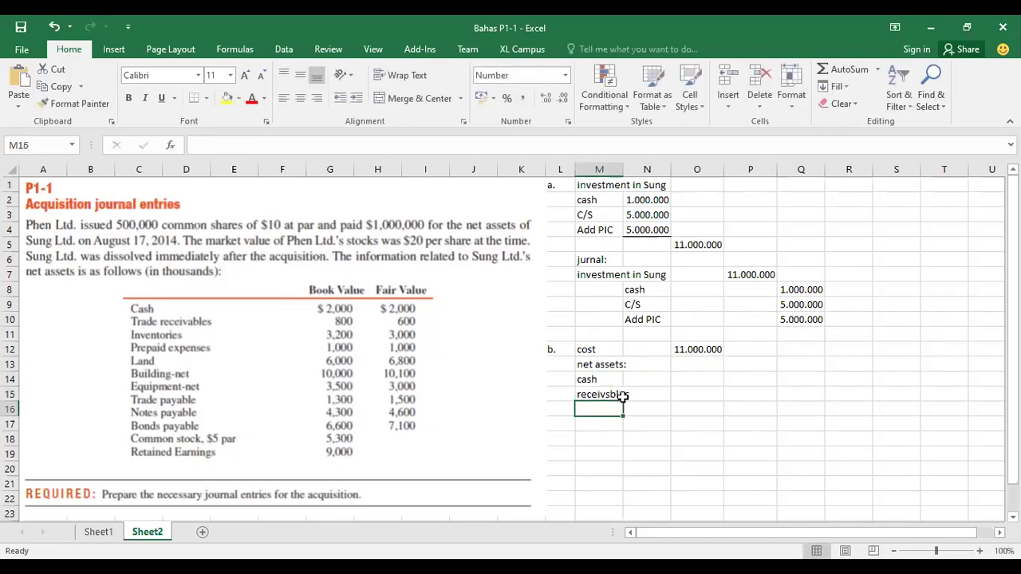
Continue the net assets list with "inventories" in M16 and "prep expense" in M17.
{"action": "type", "text": "inv"}
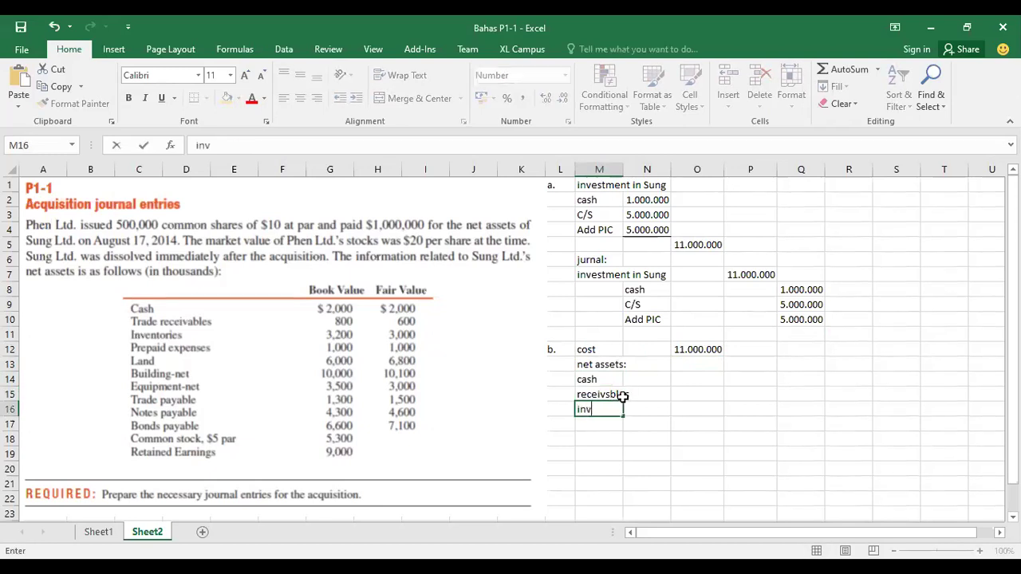
{"action": "type", "text": "entories"}
{"action": "key", "text": "Return"}
{"action": "type", "text": "p"}
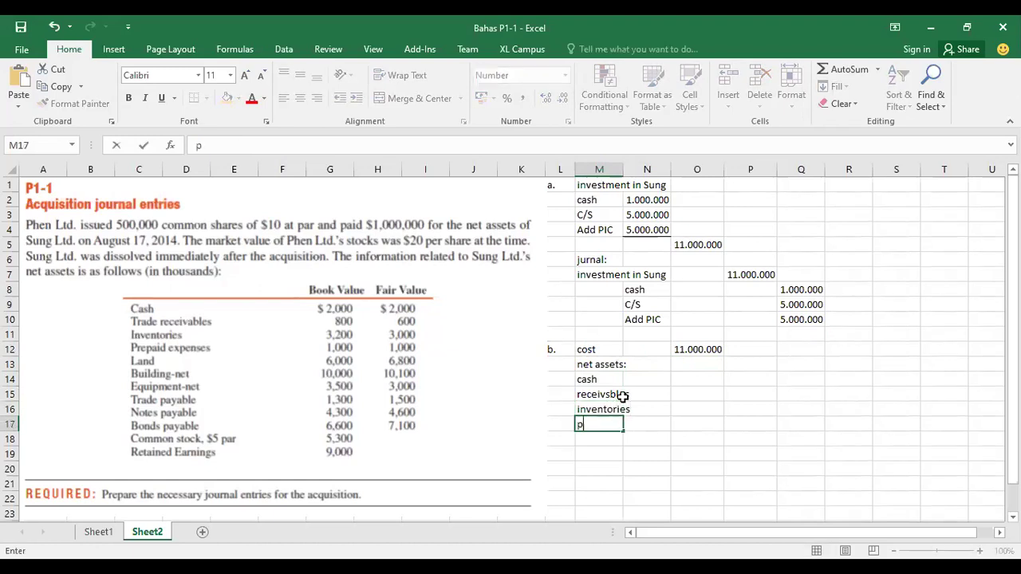
{"action": "type", "text": "rep expense"}
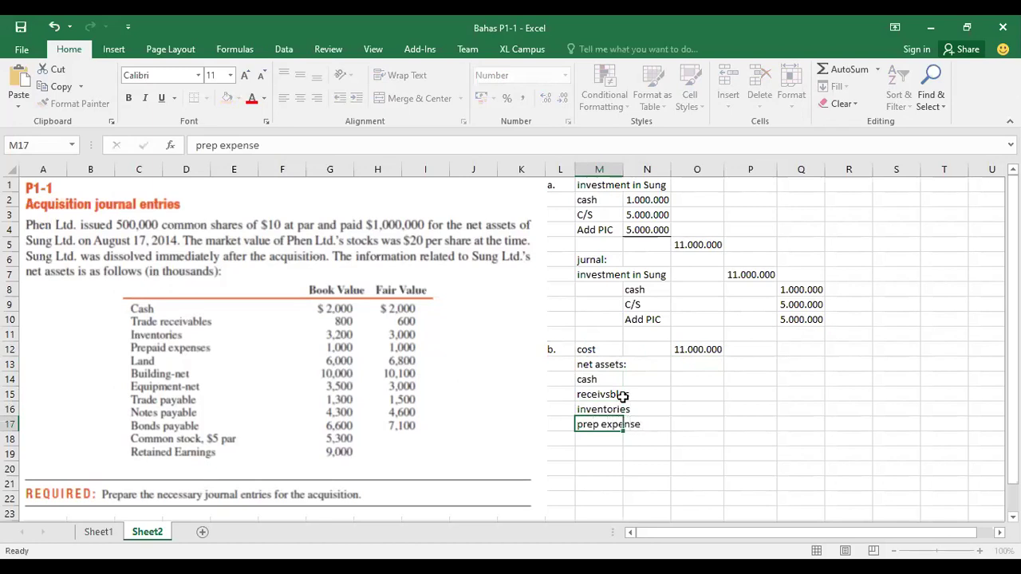
{"action": "key", "text": "Return"}
Enter the net asset labels "land" in M18 and "building" in M19.
{"action": "type", "text": "lang"}
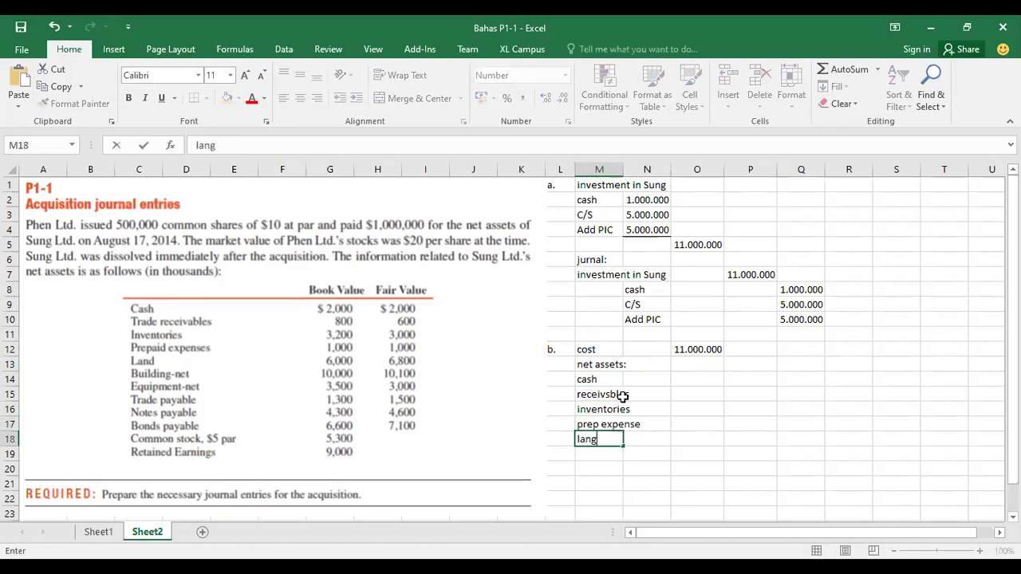
{"action": "key", "text": "BackSpace"}
{"action": "type", "text": "d"}
{"action": "key", "text": "Return"}
{"action": "type", "text": "bui"}
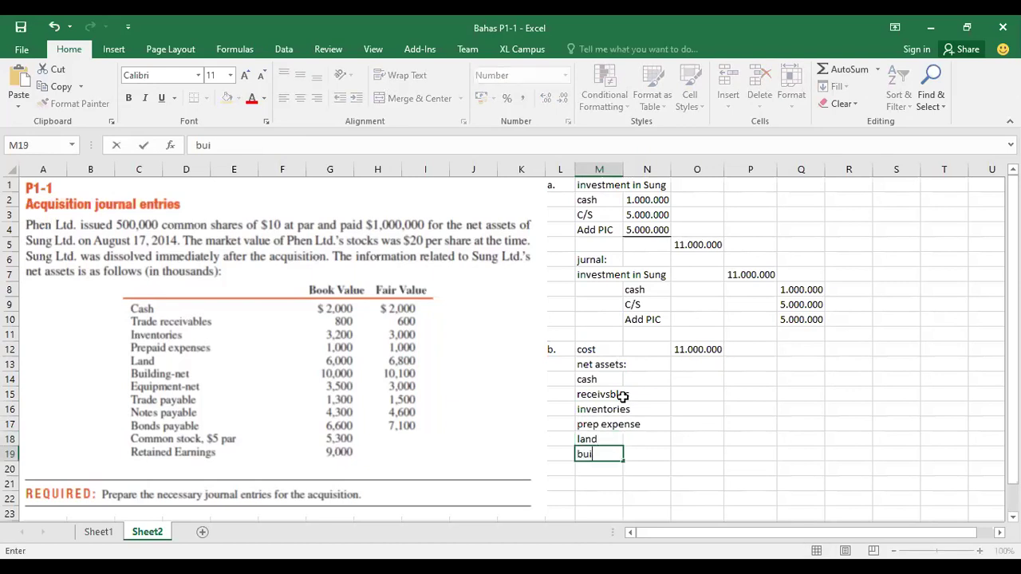
{"action": "type", "text": "lding"}
{"action": "key", "text": "Return"}
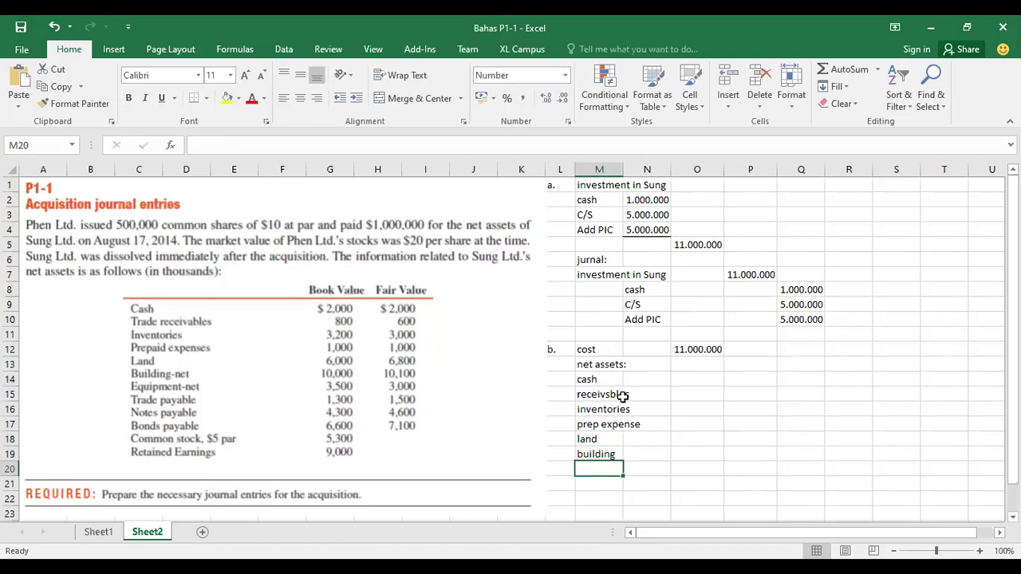
Enter "equipment" in M20 and autofit the width of column M to its labels.
{"action": "type", "text": "equiomne"}
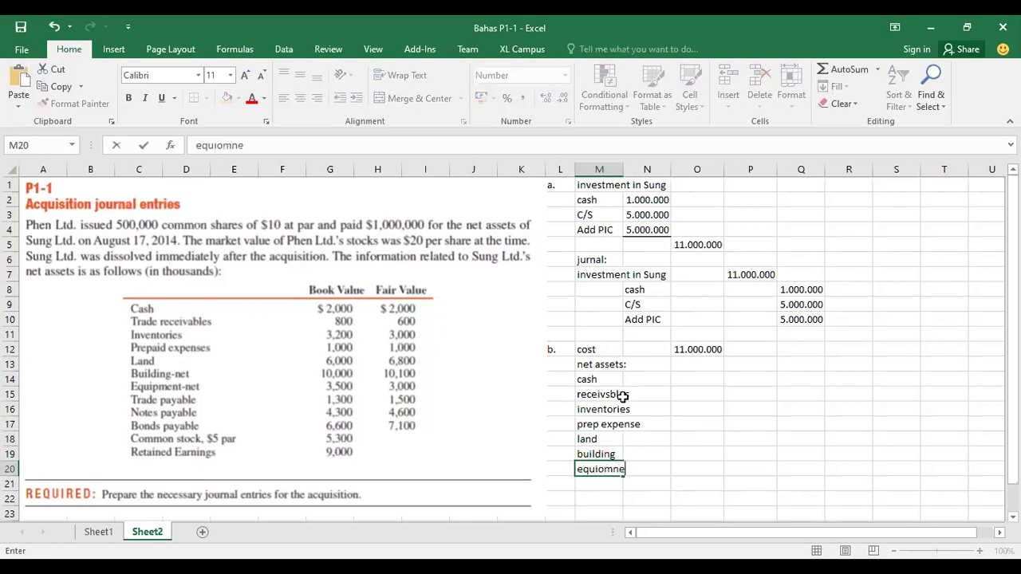
{"action": "key", "text": "BackSpace"}
{"action": "key", "text": "BackSpace"}
{"action": "key", "text": "BackSpace"}
{"action": "key", "text": "BackSpace"}
{"action": "type", "text": "pment"}
{"action": "left_click", "coordinate": [623, 170]}
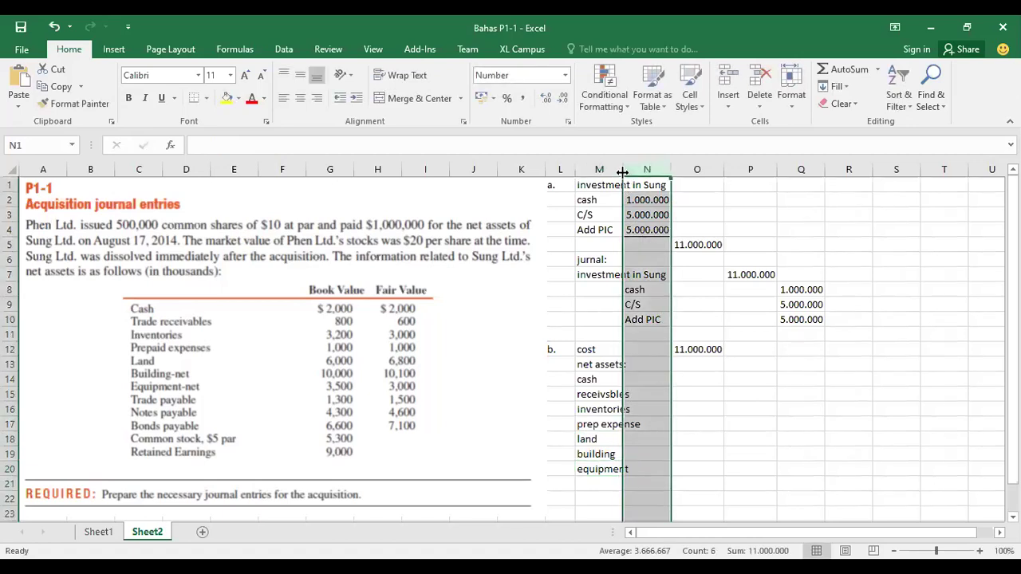
{"action": "double_click", "coordinate": [623, 170]}
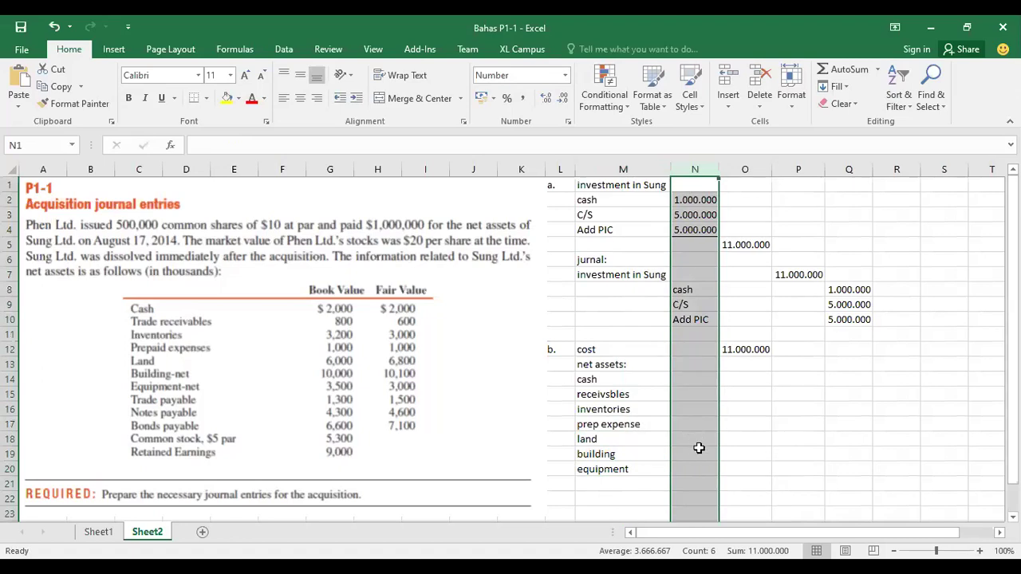
Enter the fair values 2000000 for cash in N14 and 600000 for receivables in N15.
{"action": "left_click", "coordinate": [687, 452]}
{"action": "left_click", "coordinate": [701, 377]}
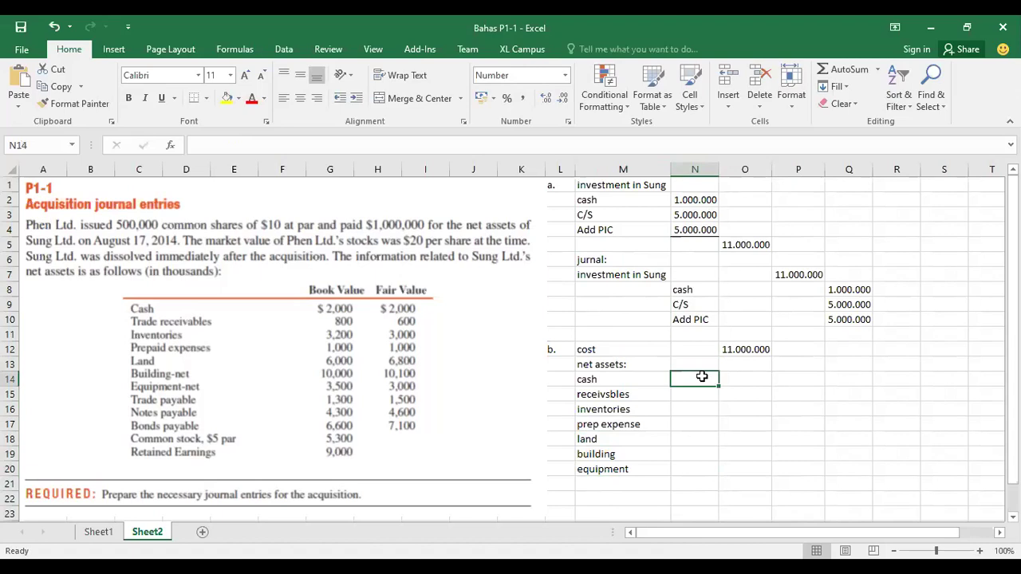
{"action": "type", "text": "2000000"}
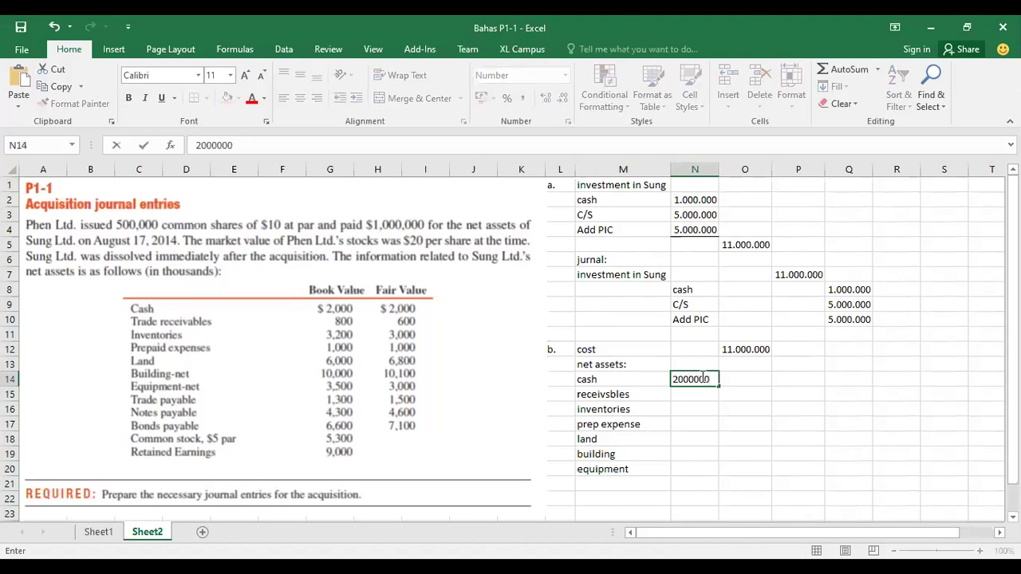
{"action": "key", "text": "Return"}
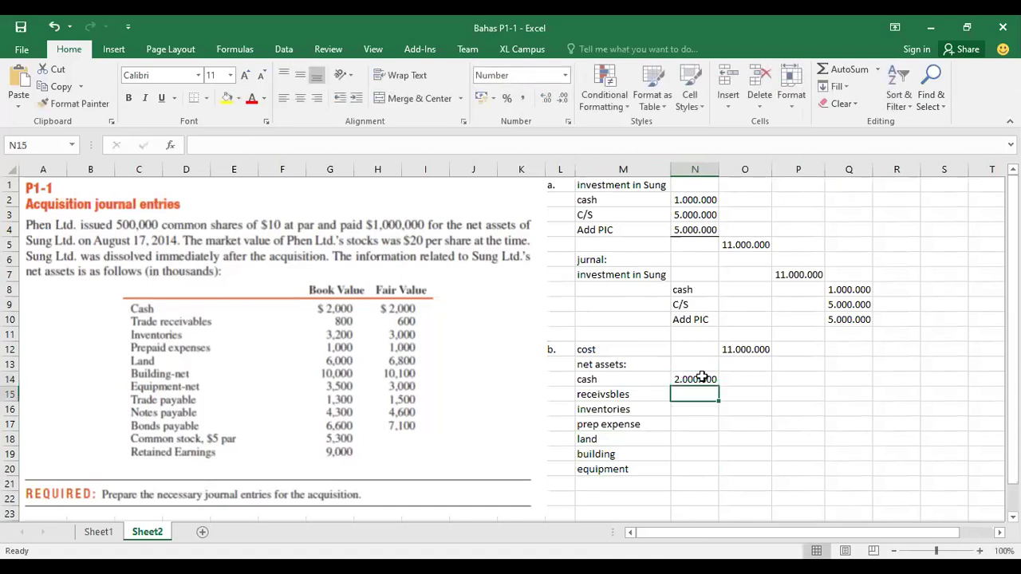
{"action": "type", "text": "6000000"}
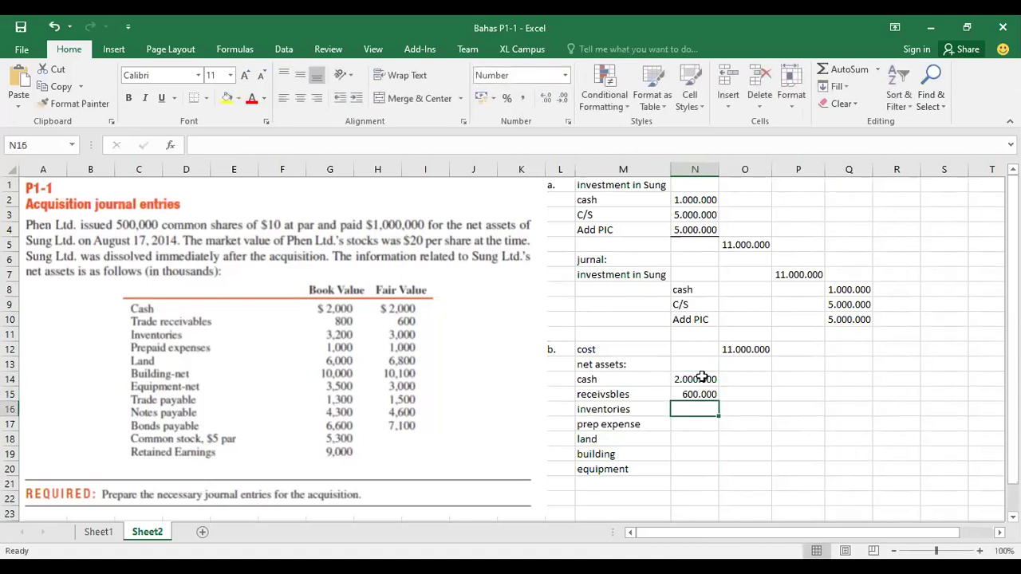
{"action": "key", "text": "Return"}
Enter the fair values 3000000 for inventories in N16 and 1000000 for prepaid expense in N17.
{"action": "type", "text": "3.000."}
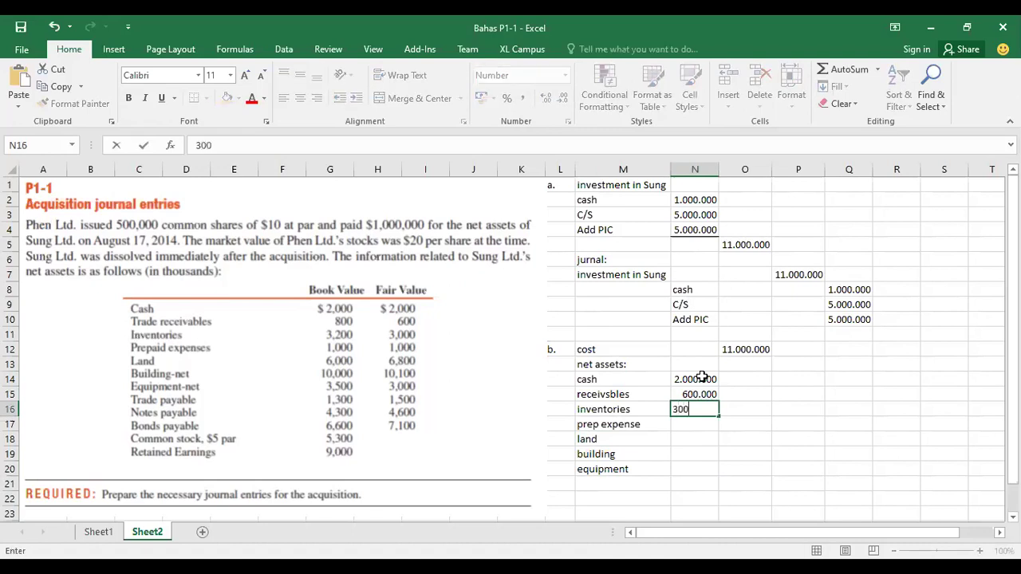
{"action": "type", "text": "0000"}
{"action": "key", "text": "Return"}
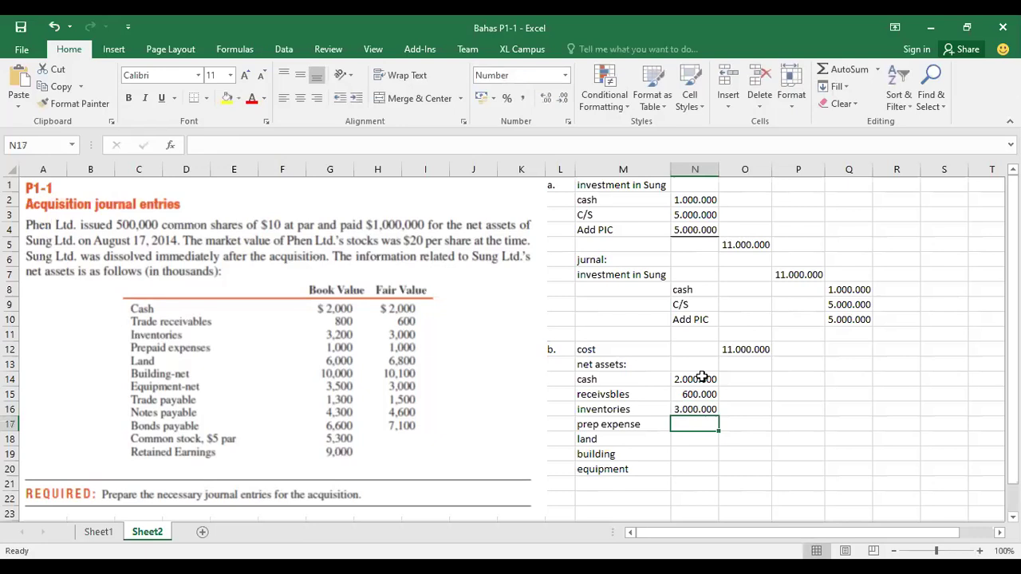
{"action": "type", "text": "1000000"}
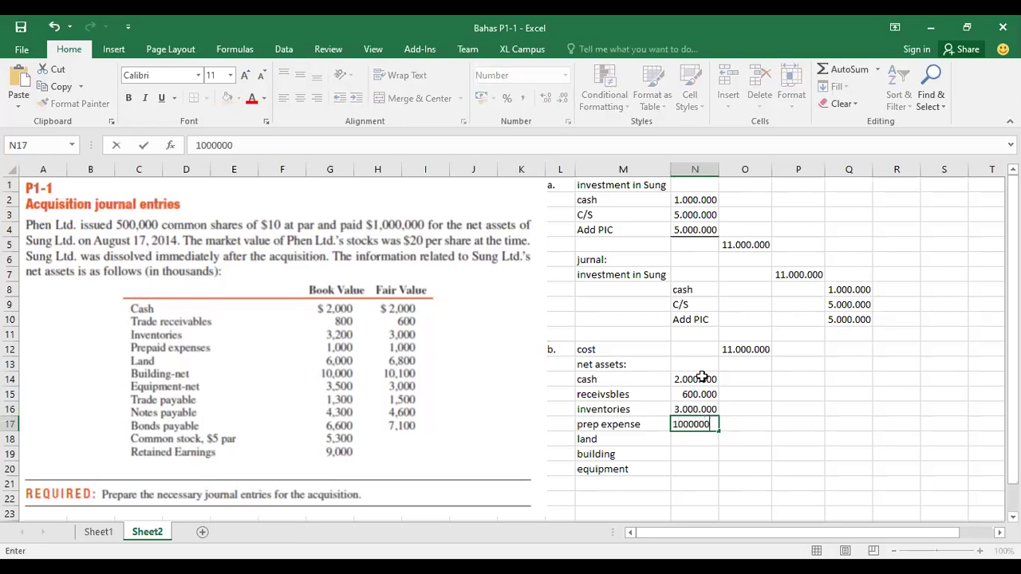
{"action": "key", "text": "Return"}
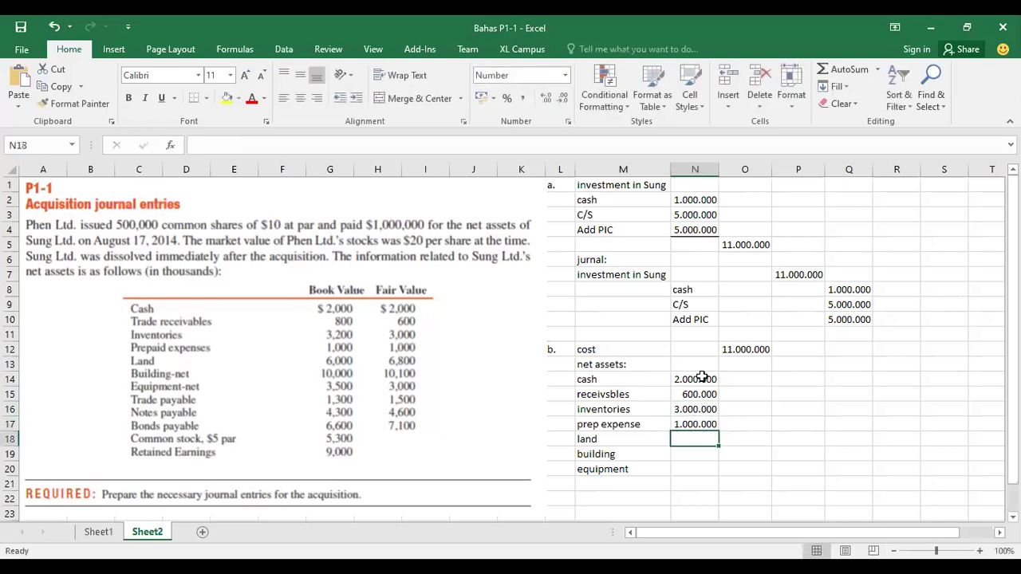
Enter the land's fair value of 6800000 in N18.
{"action": "type", "text": "680000"}
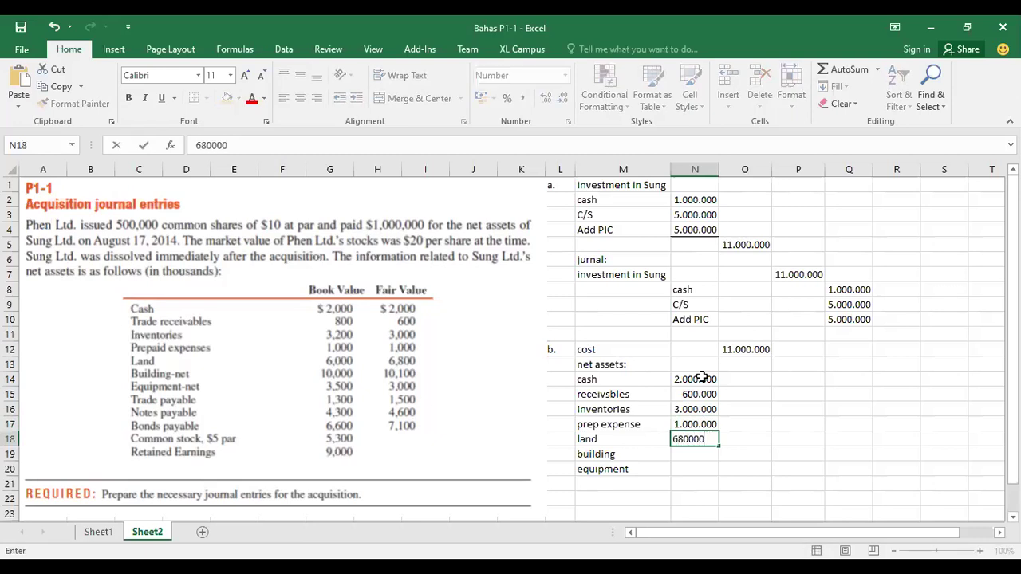
{"action": "key", "text": "Return"}
{"action": "key", "text": "Up"}
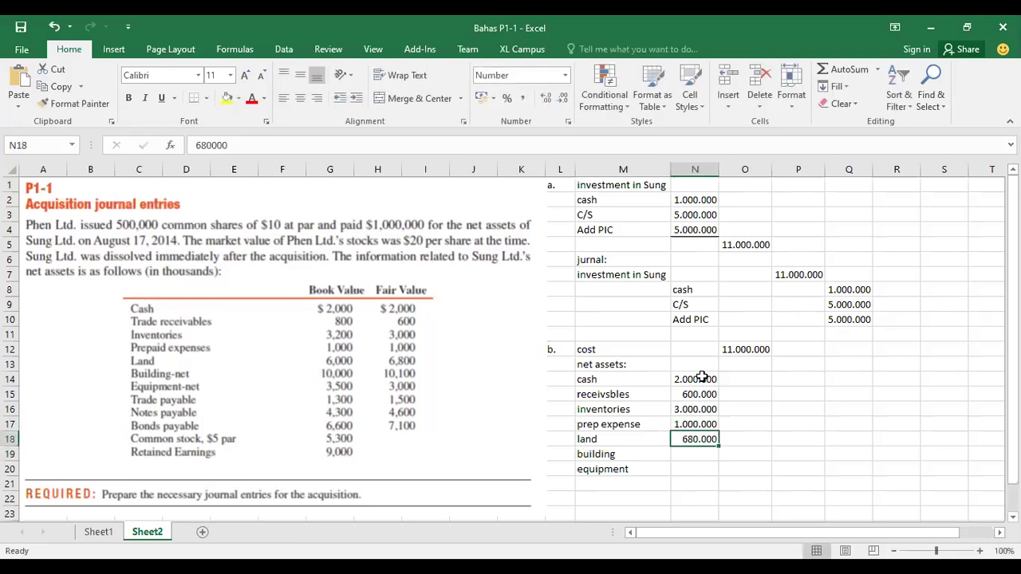
{"action": "left_click", "coordinate": [359, 146]}
{"action": "type", "text": "0"}
{"action": "key", "text": "Return"}
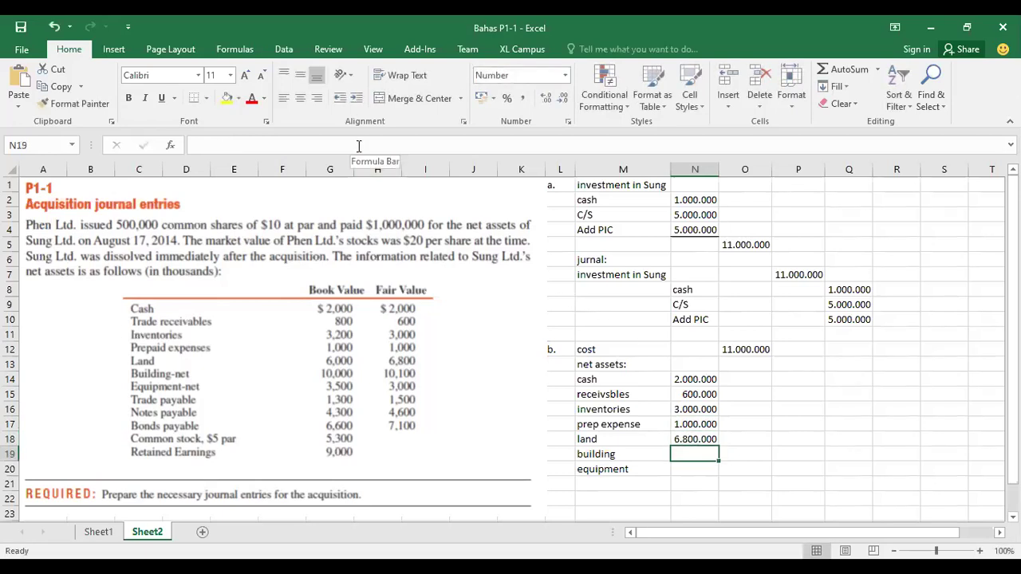
Enter the fair values 10100000 for building in N19 and 3000000 for equipment in N20.
{"action": "type", "text": "1"}
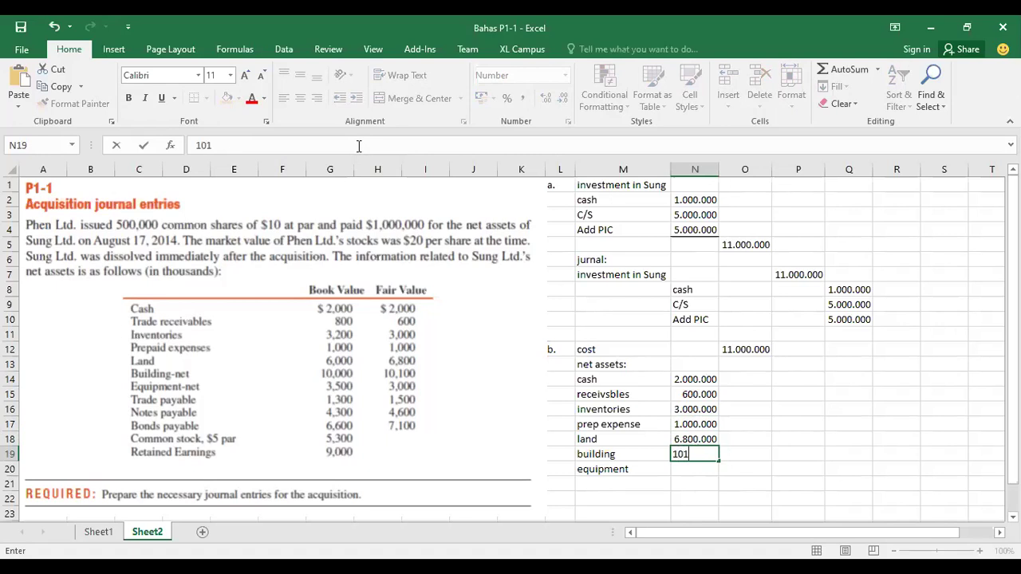
{"action": "type", "text": "0.100.000"}
{"action": "key", "text": "Return"}
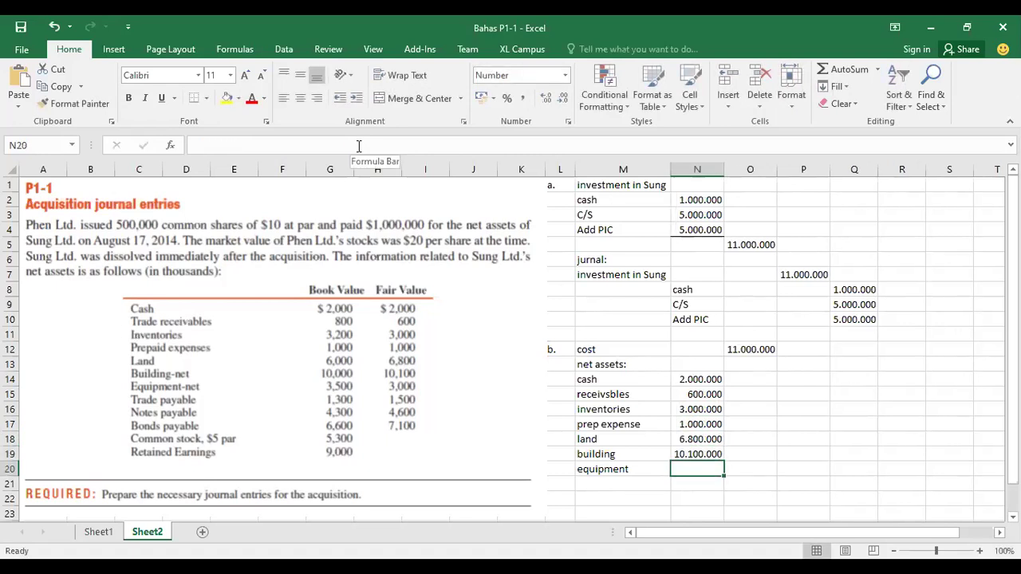
{"action": "type", "text": "3000000"}
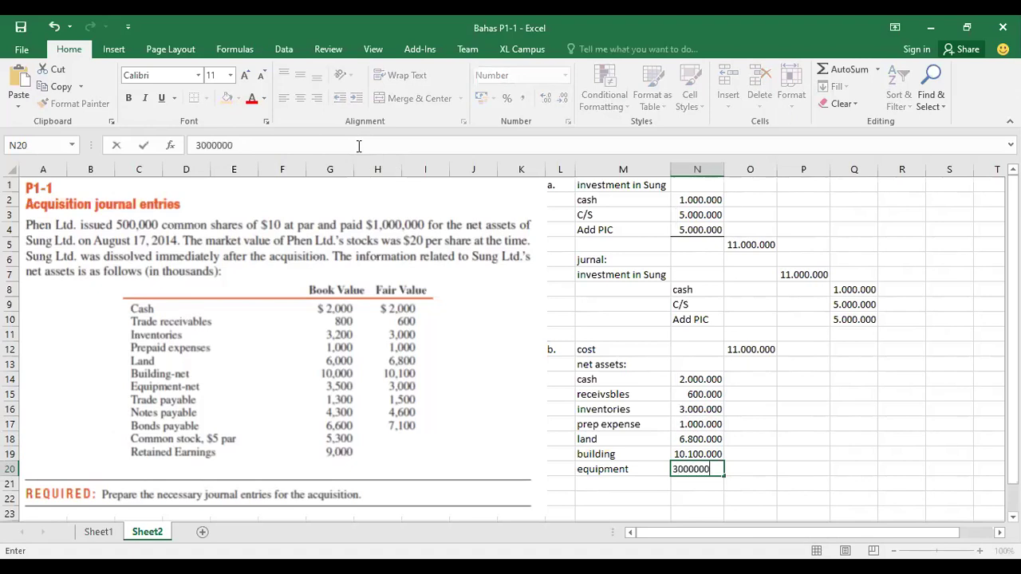
{"action": "key", "text": "Return"}
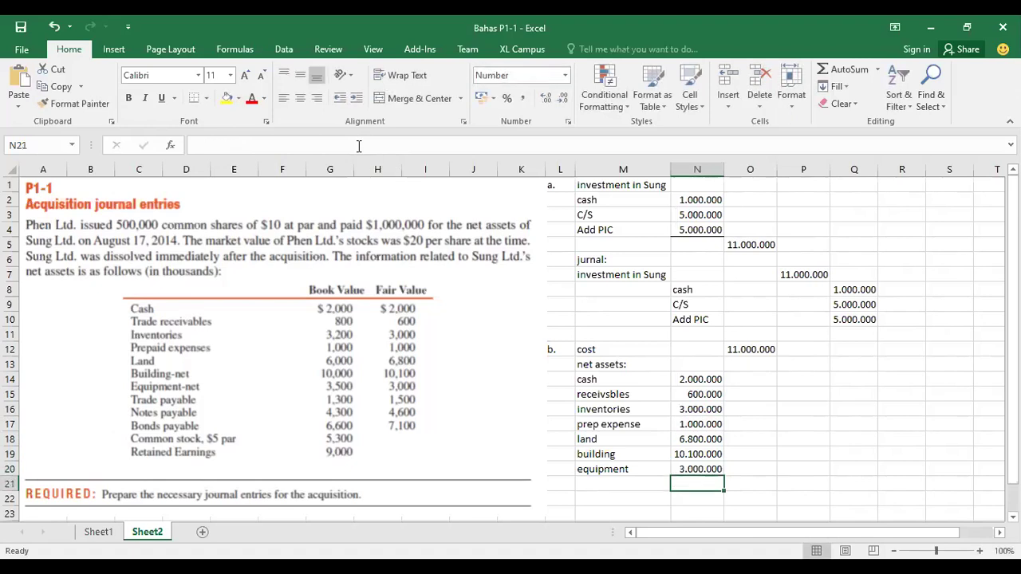
Total the asset fair values N14:N20 with a SUM formula in O21.
{"action": "left_click", "coordinate": [739, 486]}
{"action": "type", "text": "=s"}
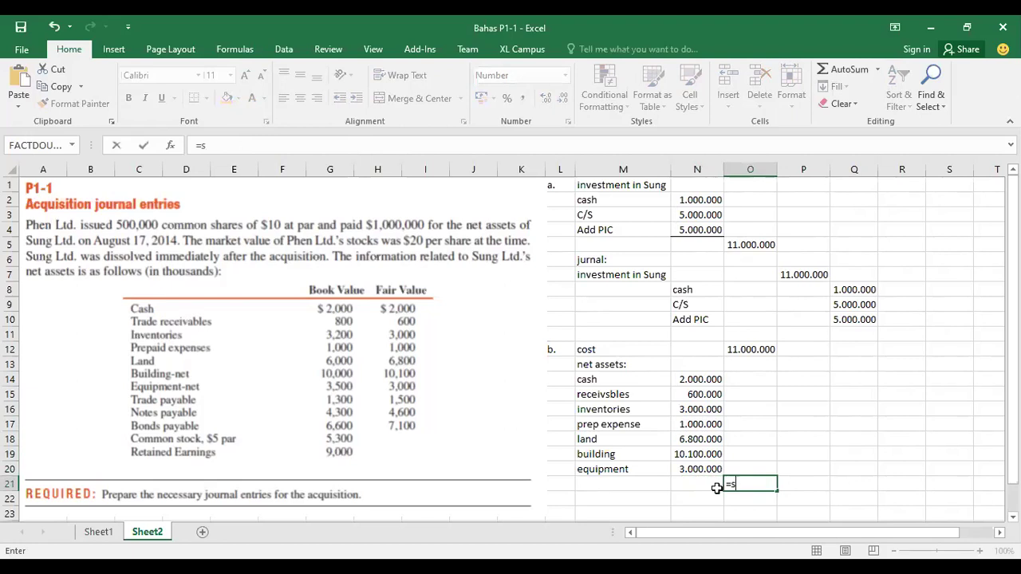
{"action": "type", "text": "um("}
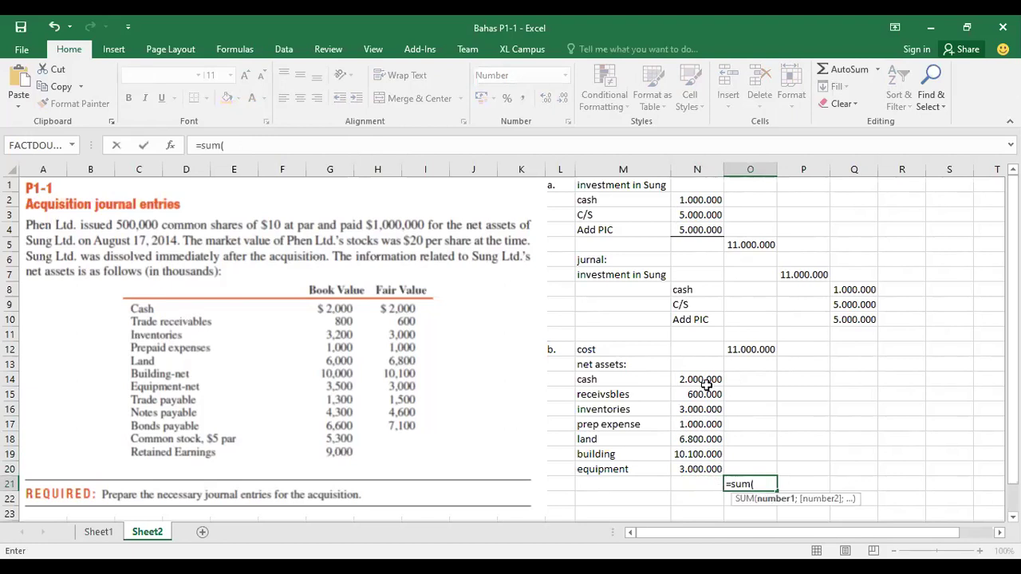
{"action": "left_click", "coordinate": [687, 379]}
{"action": "left_click", "coordinate": [706, 470], "text": "shift"}
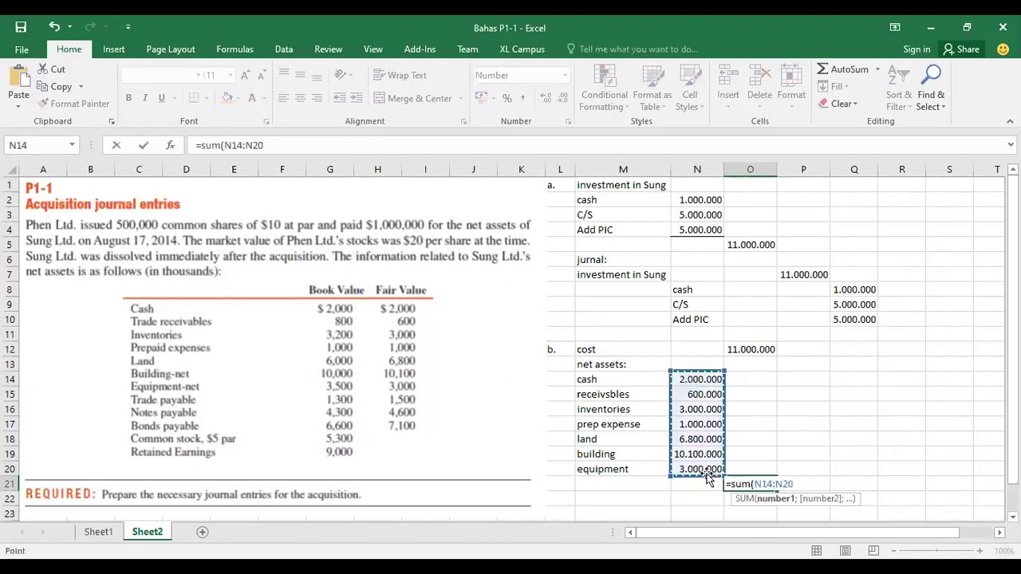
{"action": "key", "text": "Return"}
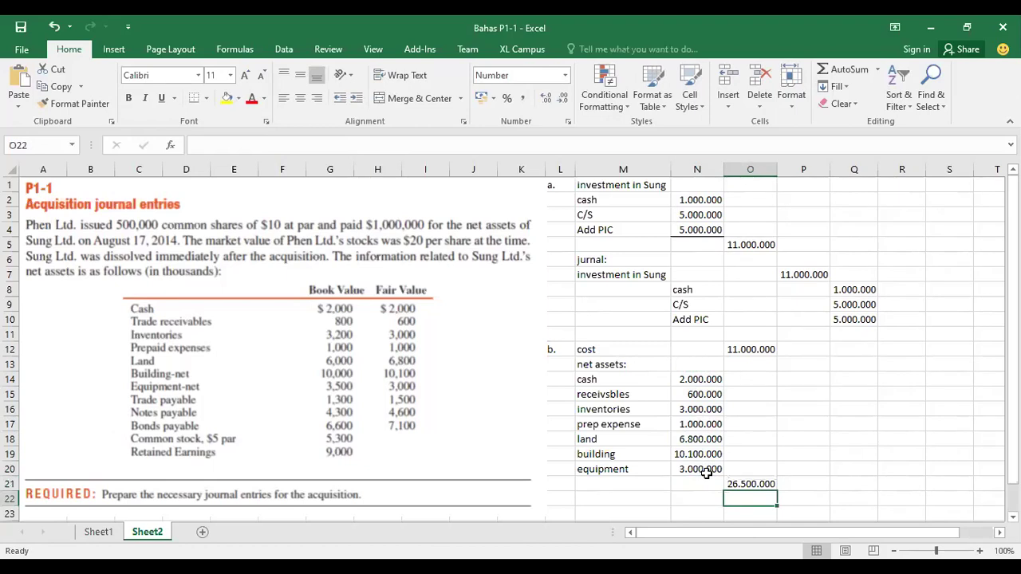
Add the liability labels "trade payable" in M22 and "note" in M23.
{"action": "left_click", "coordinate": [617, 498]}
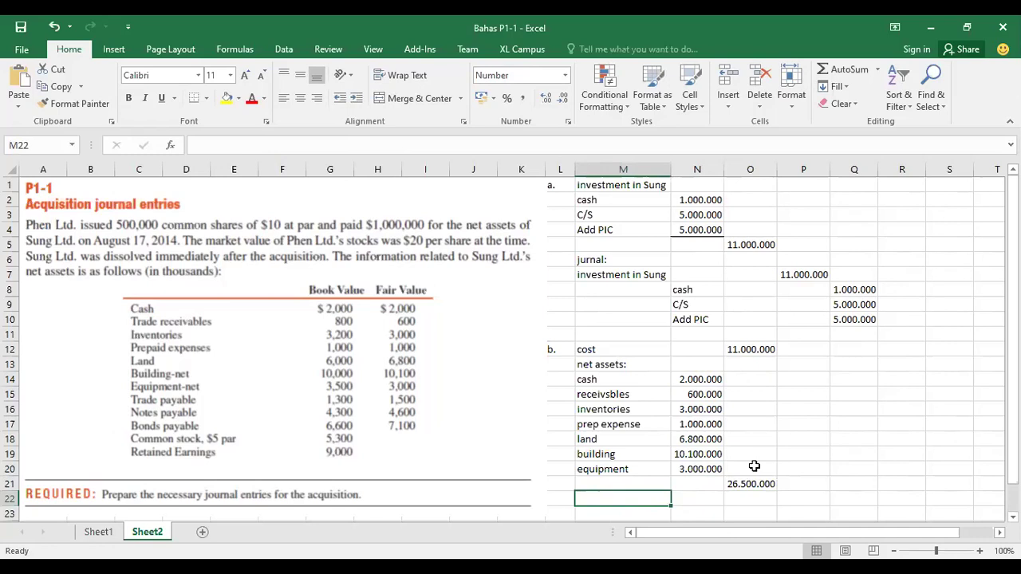
{"action": "type", "text": "trade payable"}
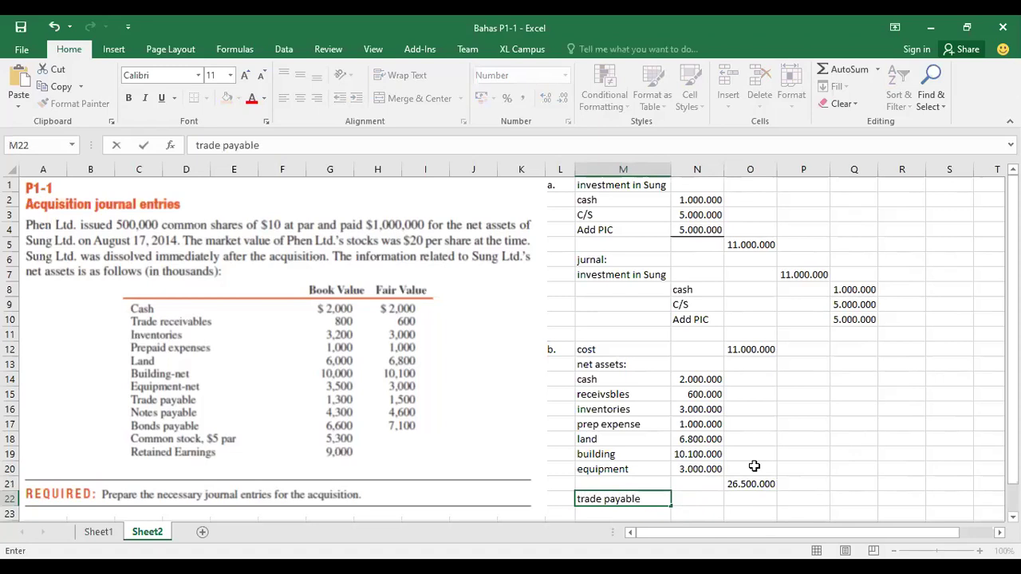
{"action": "key", "text": "Return"}
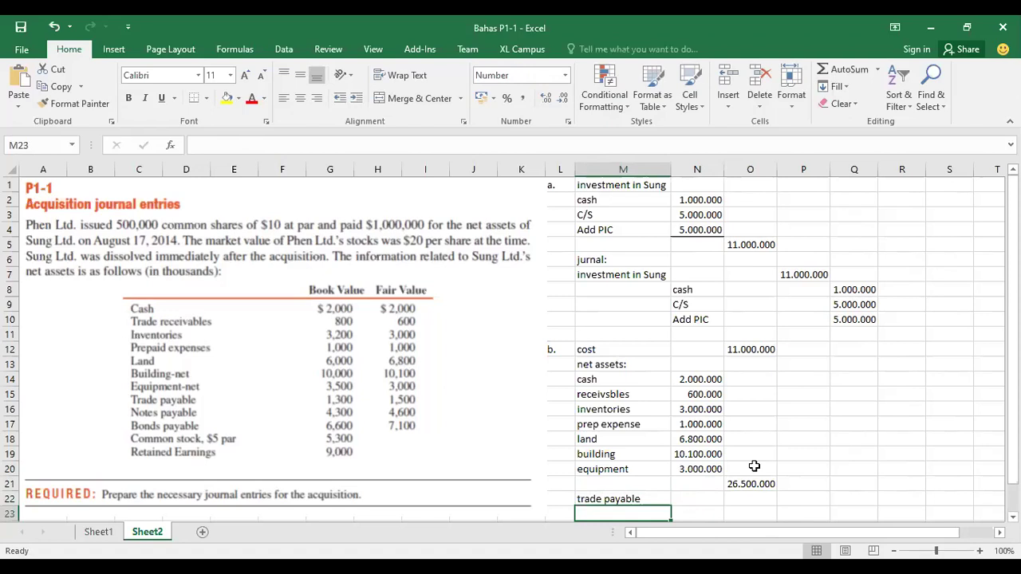
{"action": "type", "text": "note"}
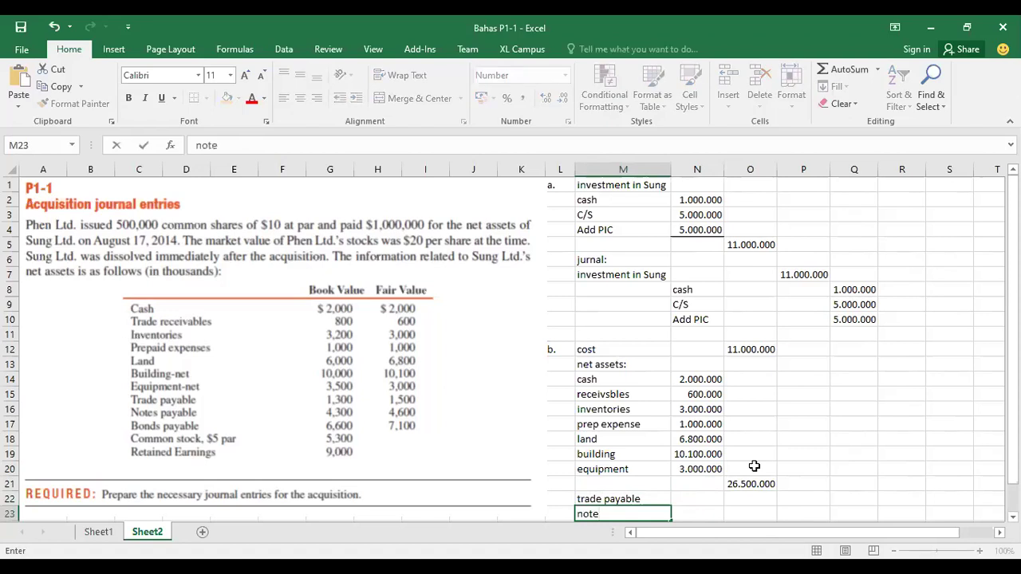
{"action": "key", "text": "Tab"}
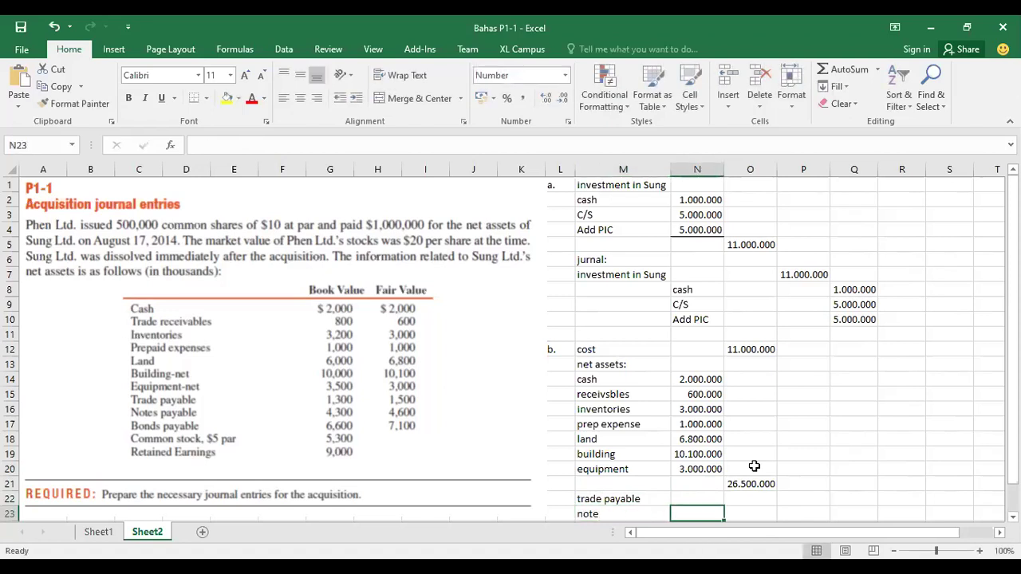
Enter the fair values 1500000 for trade payable in N22 and 4600000 for note in N23.
{"action": "key", "text": "Left"}
{"action": "key", "text": "Right"}
{"action": "key", "text": "Down"}
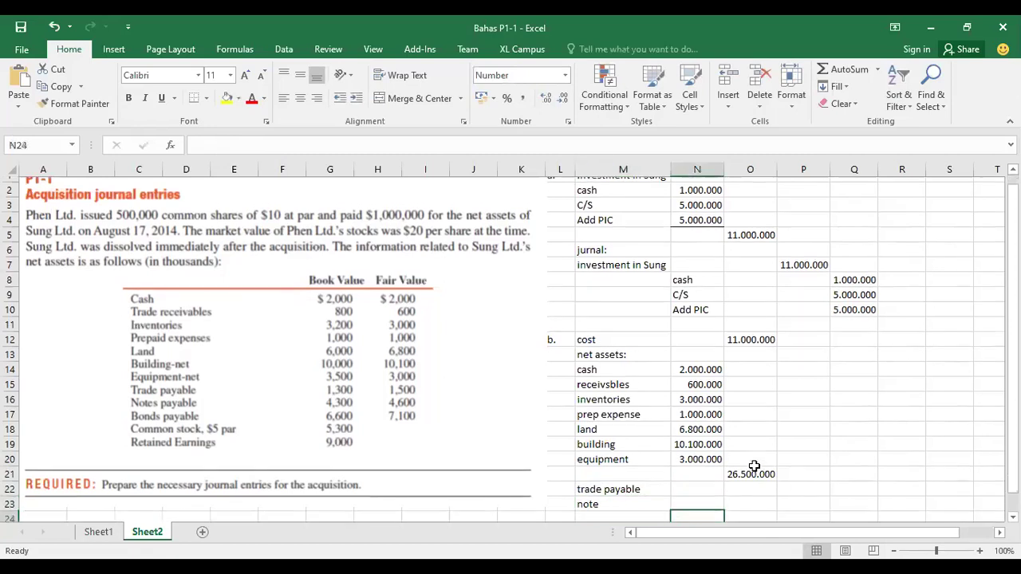
{"action": "key", "text": "Up"}
{"action": "key", "text": "Up"}
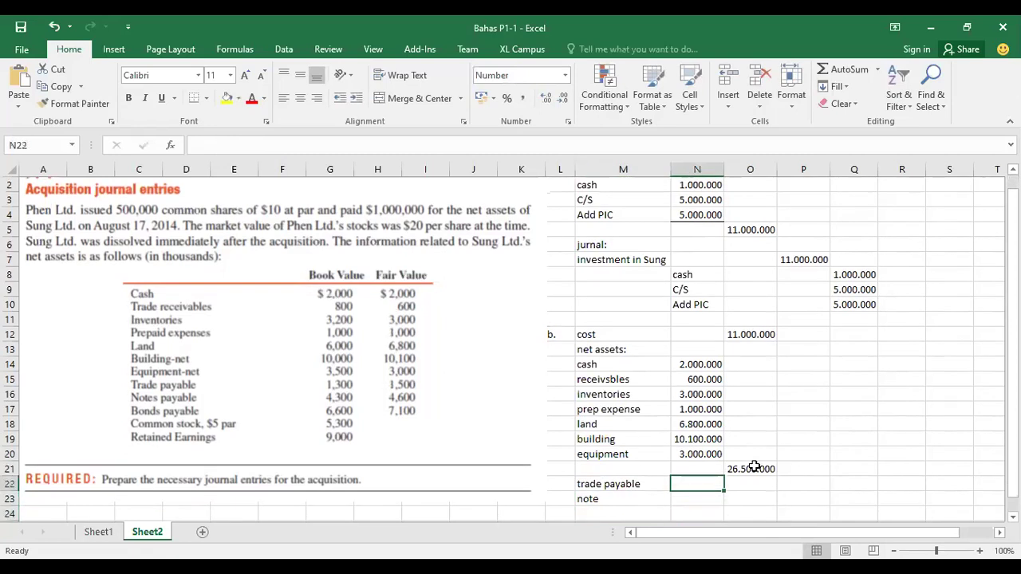
{"action": "type", "text": "1.500.00"}
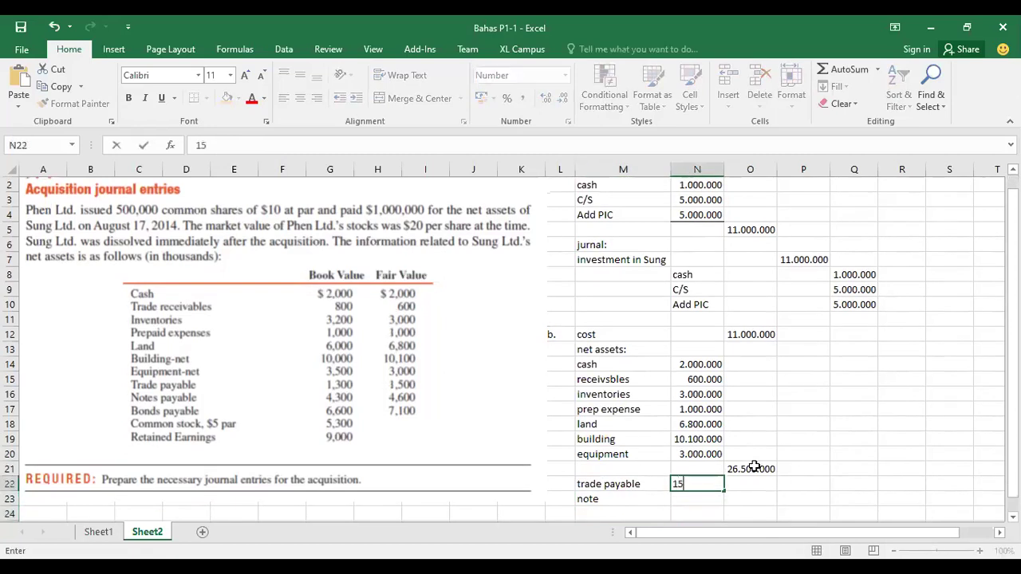
{"action": "type", "text": "0"}
{"action": "key", "text": "Return"}
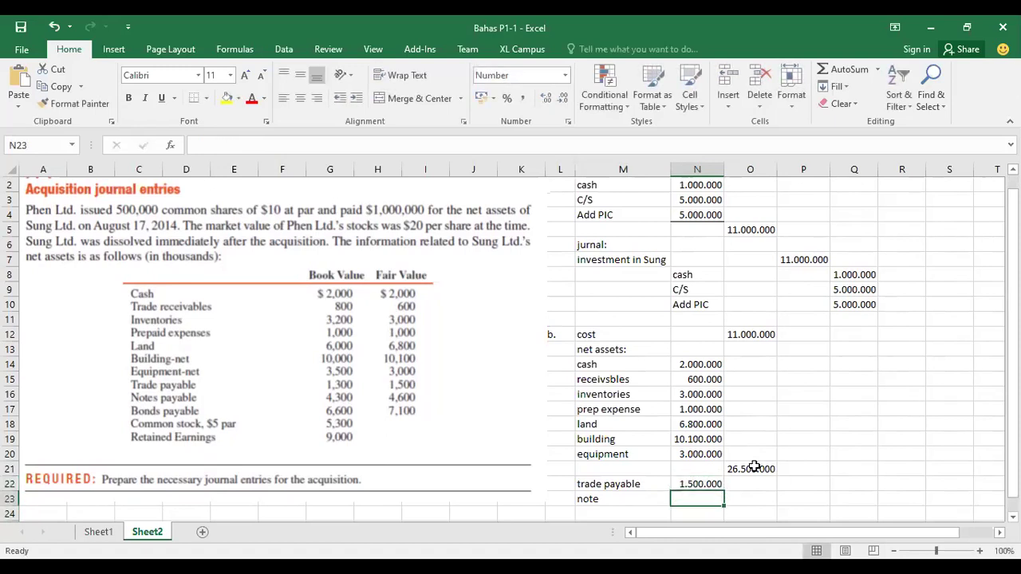
{"action": "type", "text": "4.600.000"}
{"action": "key", "text": "Return"}
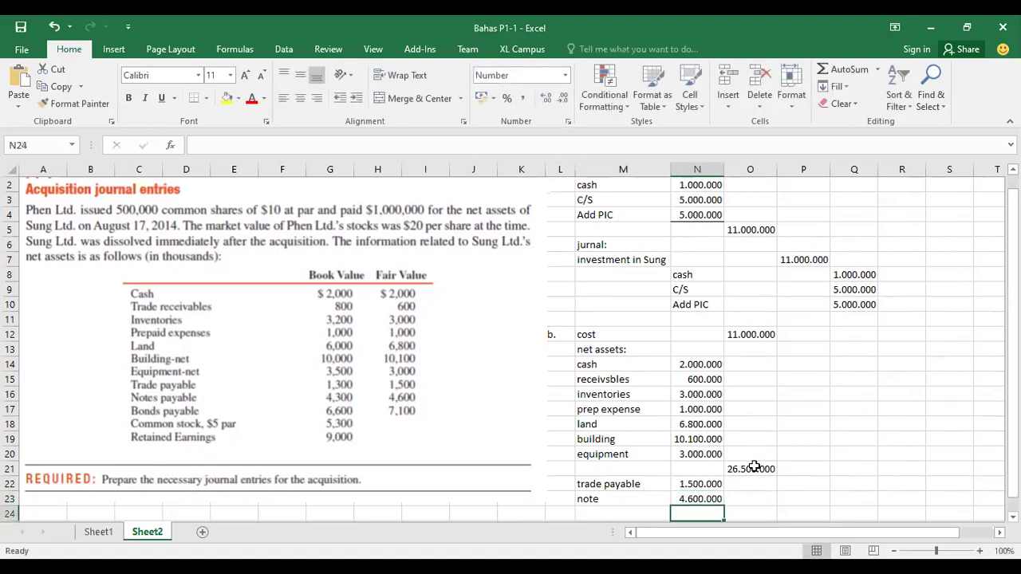
Add the label "bonds" in M24 with its fair value of 7100000 in N24.
{"action": "left_click", "coordinate": [630, 510]}
{"action": "type", "text": "bonds"}
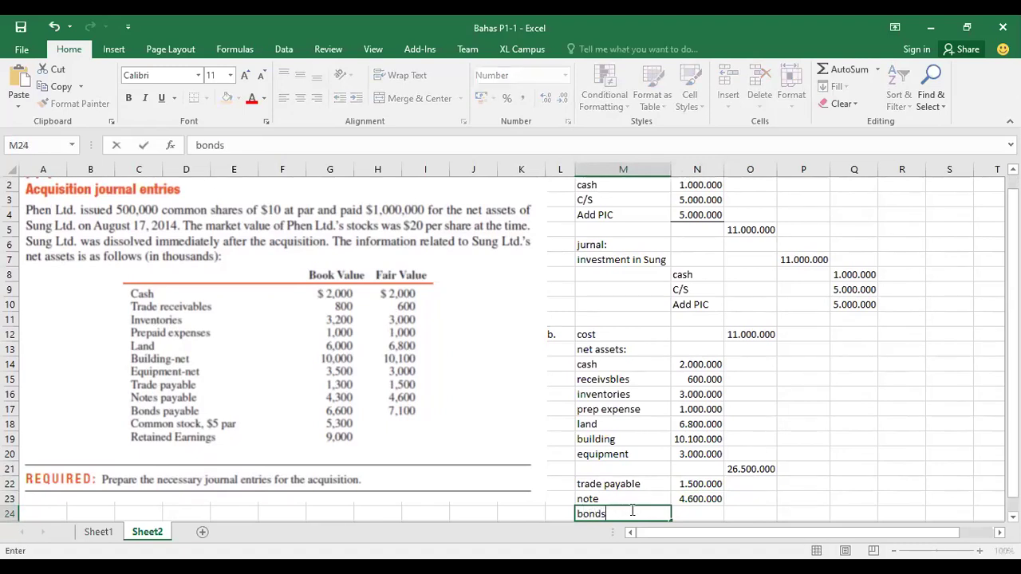
{"action": "key", "text": "Tab"}
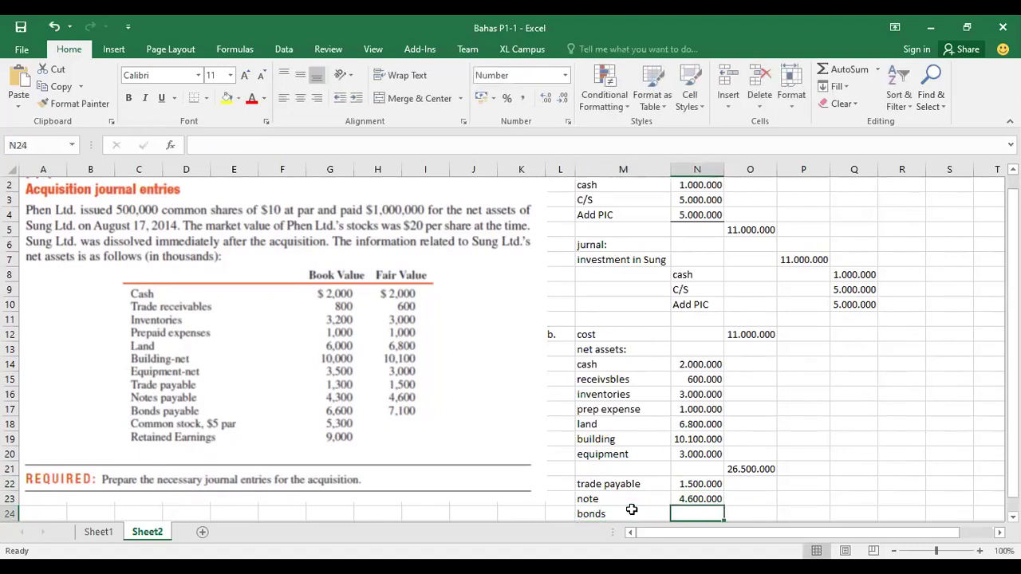
{"action": "type", "text": "7100000"}
{"action": "key", "text": "Return"}
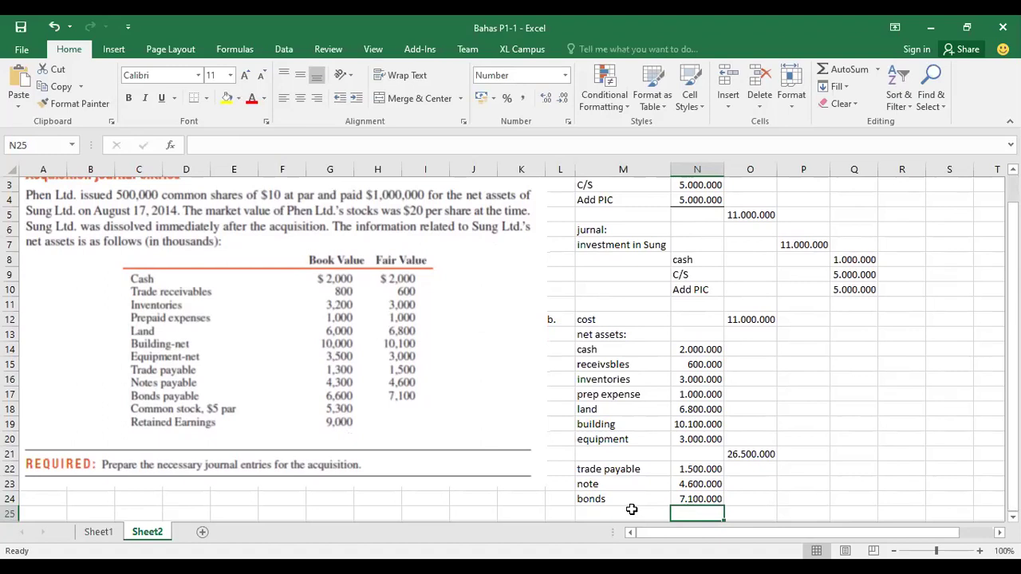
Total the liability fair values N22:N24 with a SUM formula in O25.
{"action": "key", "text": "Right"}
{"action": "type", "text": "="}
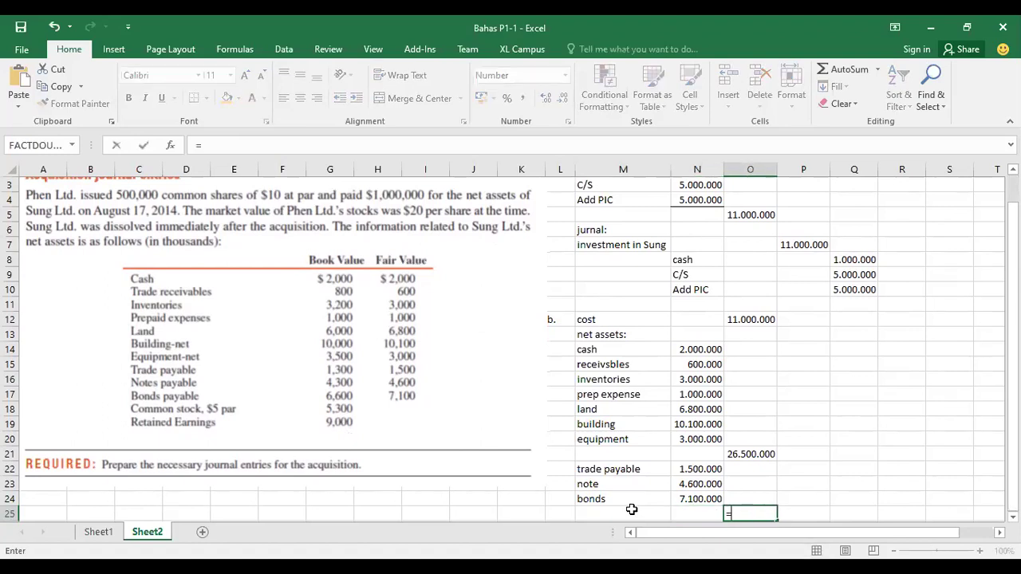
{"action": "type", "text": "sum("}
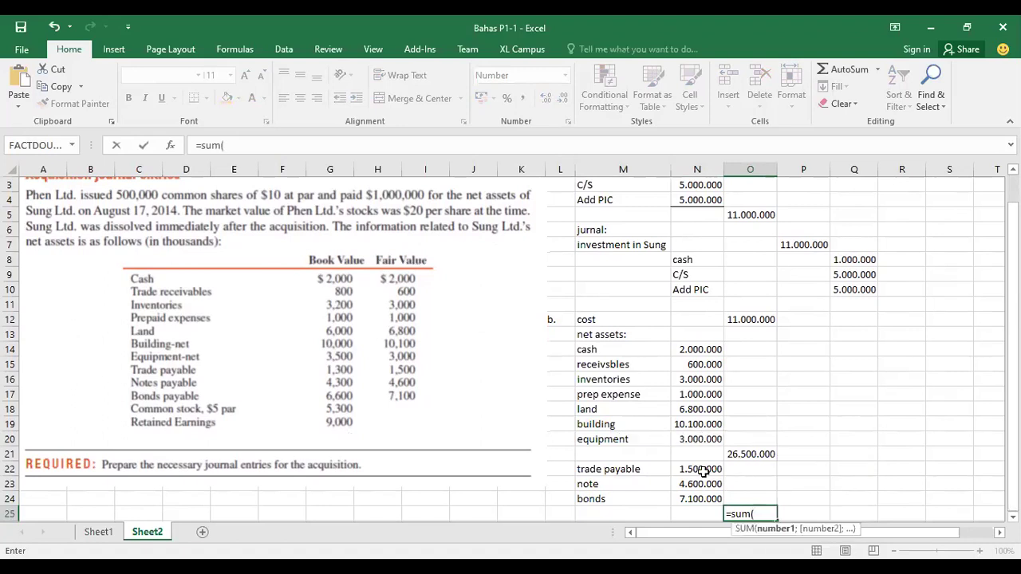
{"action": "left_click_drag", "start_coordinate": [700, 469], "coordinate": [701, 498]}
{"action": "key", "text": "Return"}
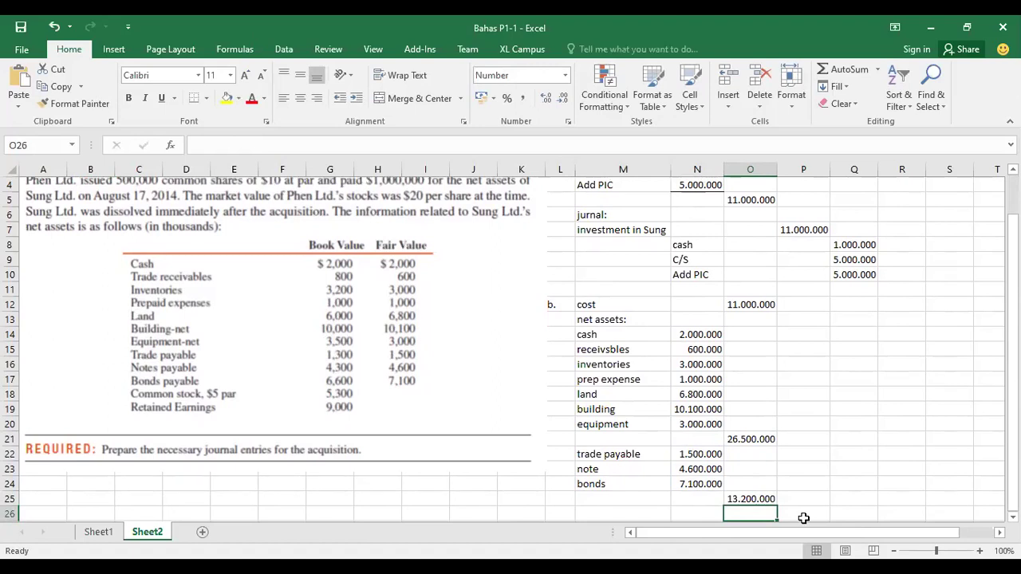
Add the label "net assets" in M26 and subtract the liability total O25 from the asset total O21 in O26.
{"action": "left_click", "coordinate": [628, 514]}
{"action": "type", "text": "net assets"}
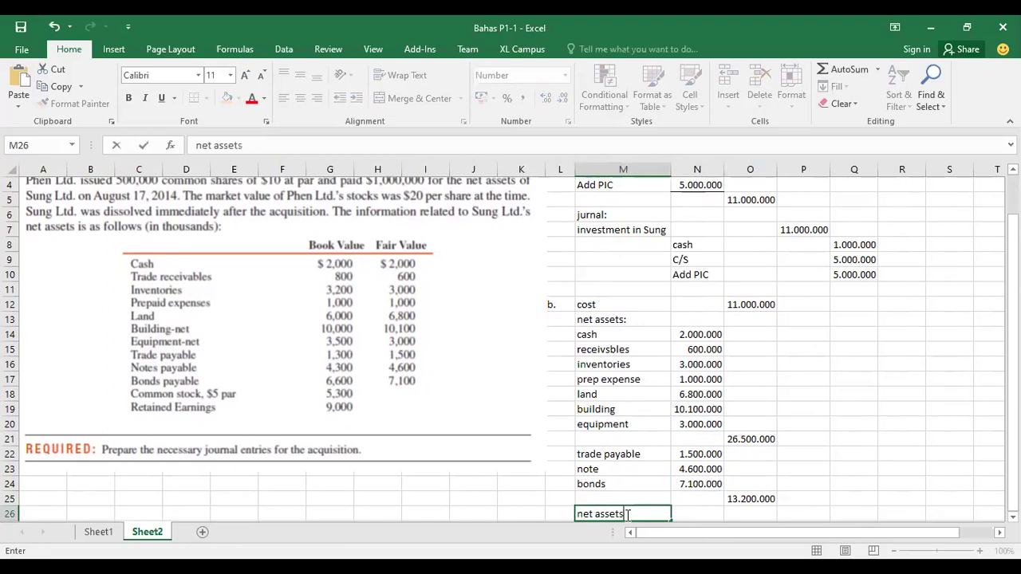
{"action": "key", "text": "Tab"}
{"action": "key", "text": "Tab"}
{"action": "type", "text": "="}
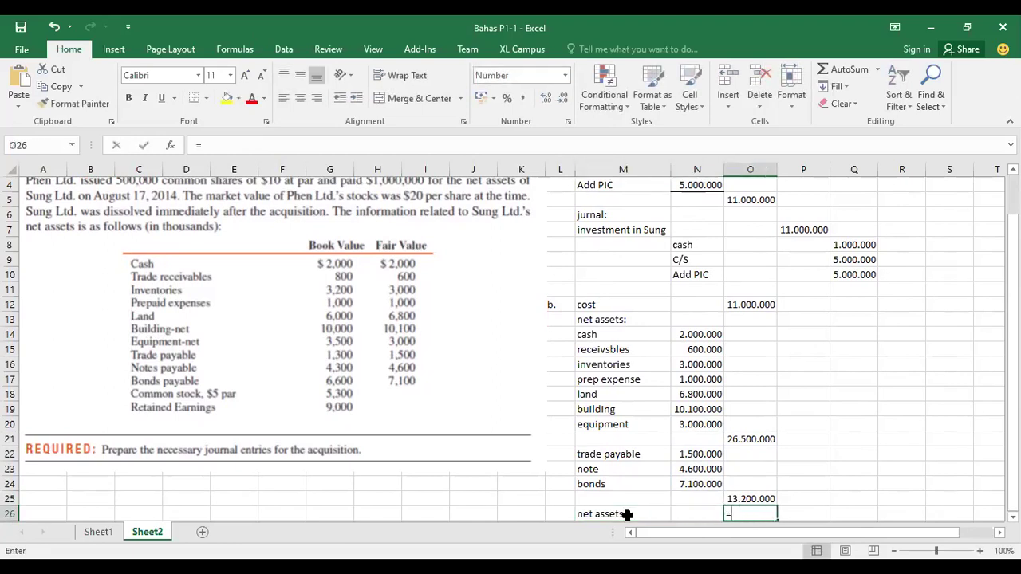
{"action": "left_click", "coordinate": [759, 441]}
{"action": "type", "text": "-"}
{"action": "left_click", "coordinate": [752, 496]}
{"action": "key", "text": "Return"}
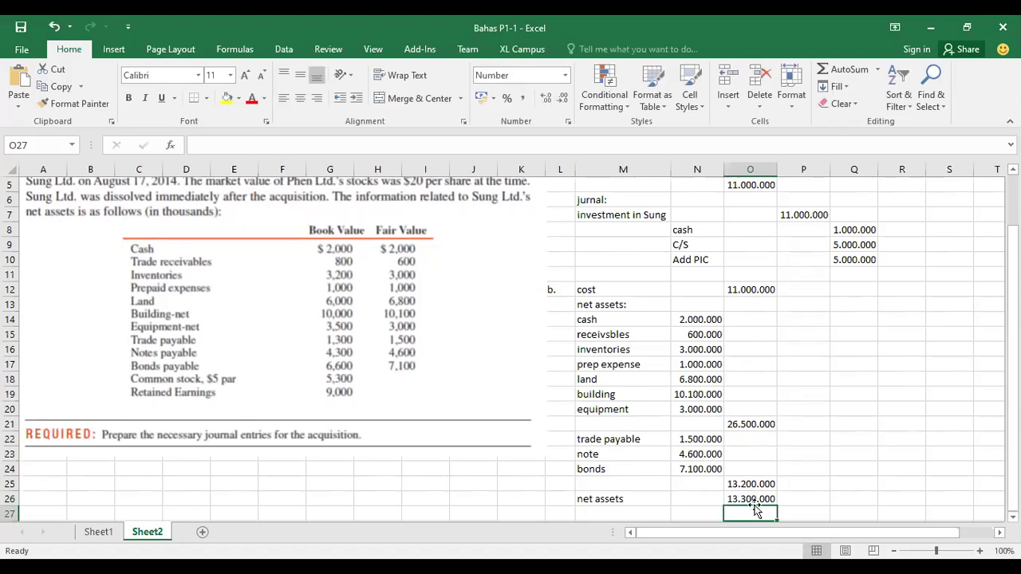
Add the label "goodwill" in M27 and calculate cost minus net assets in O27 with =O12-O26.
{"action": "left_click", "coordinate": [615, 516]}
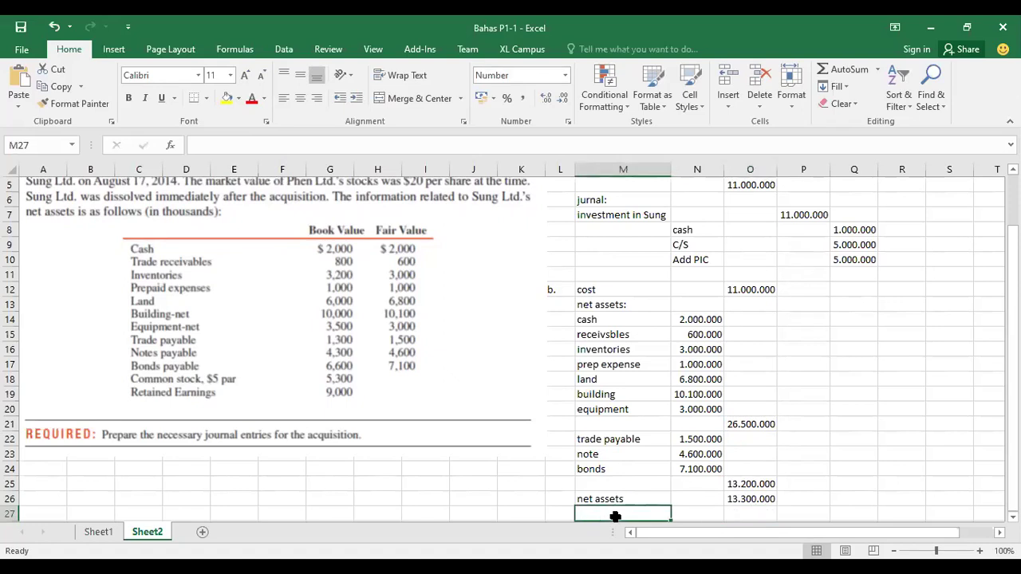
{"action": "type", "text": "goodwill"}
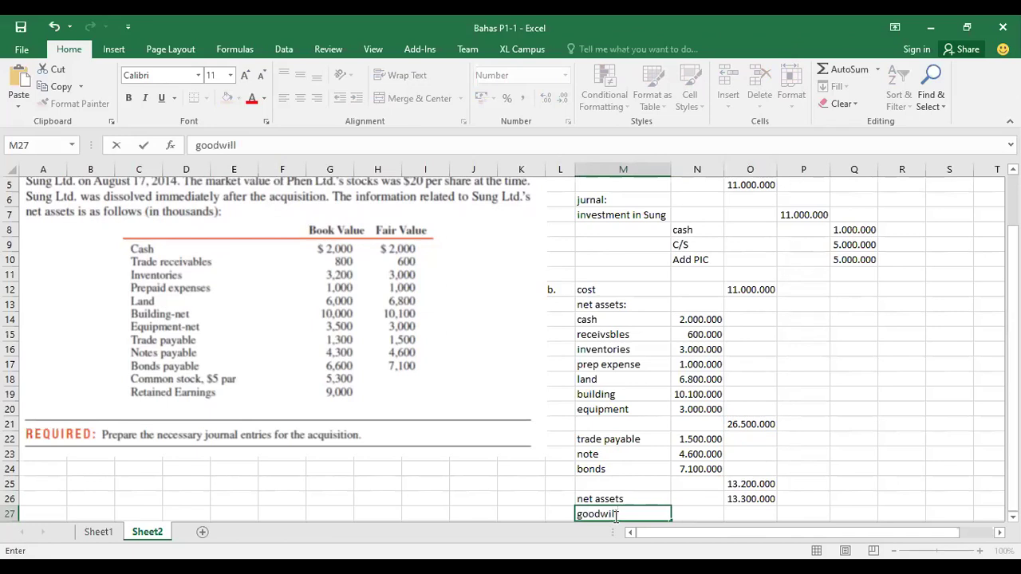
{"action": "key", "text": "Tab"}
{"action": "key", "text": "Tab"}
{"action": "type", "text": "="}
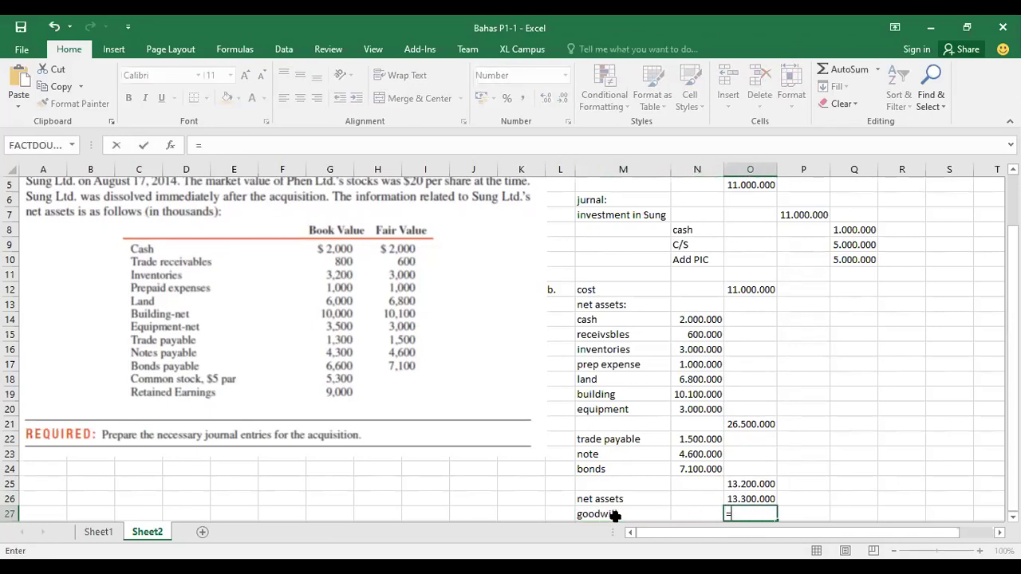
{"action": "left_click", "coordinate": [739, 289]}
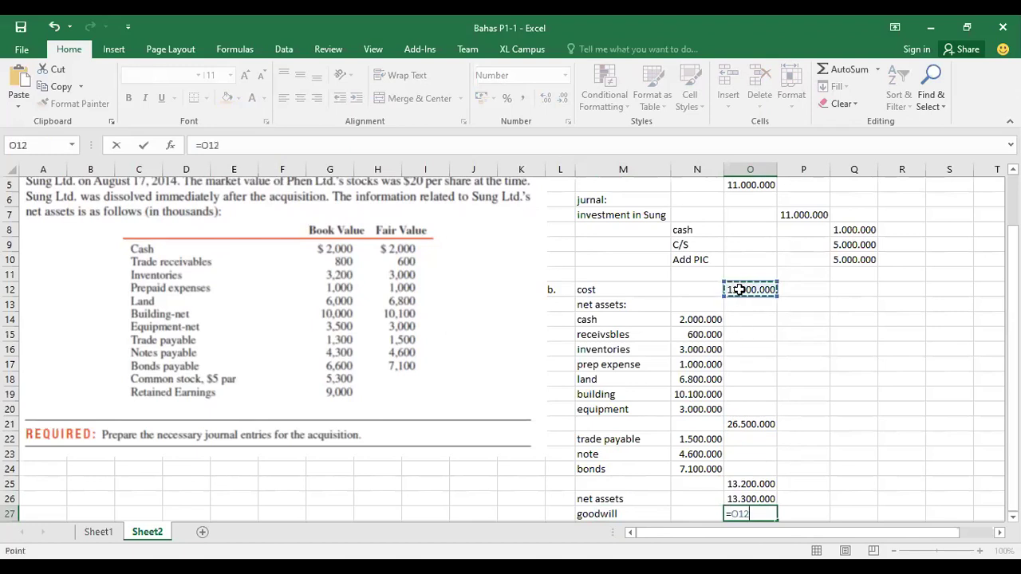
{"action": "type", "text": "-"}
{"action": "left_click", "coordinate": [753, 498]}
{"action": "key", "text": "Return"}
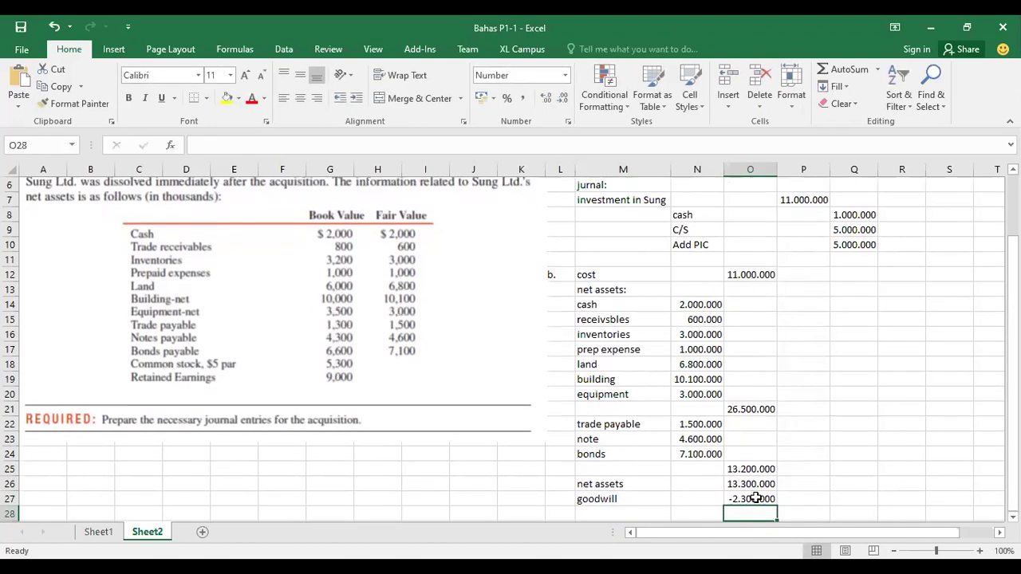
Annotate the goodwill amount with the text "gain on bargain purchase" in P27.
{"action": "left_click", "coordinate": [797, 499]}
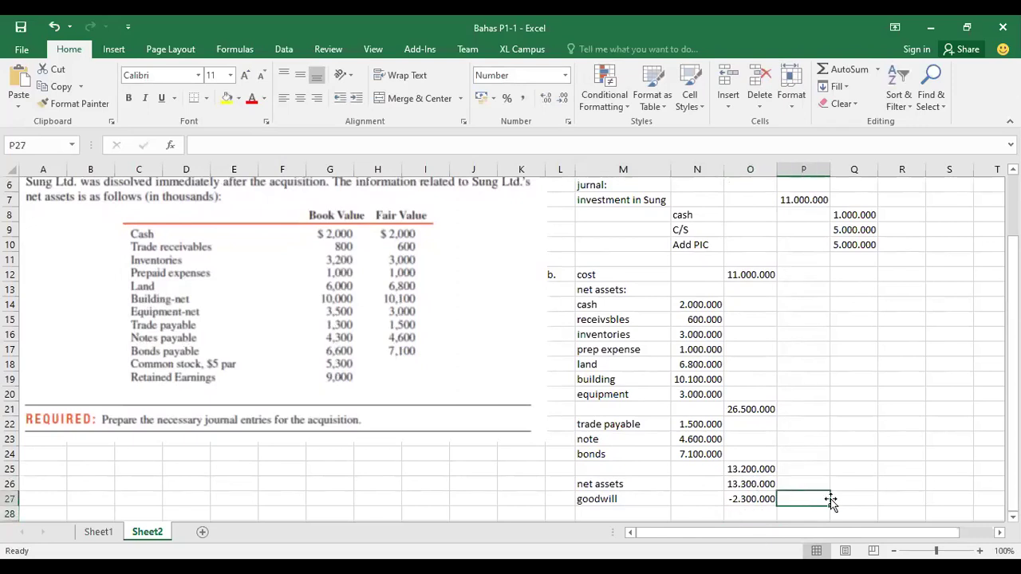
{"action": "type", "text": "gain on bargain purc"}
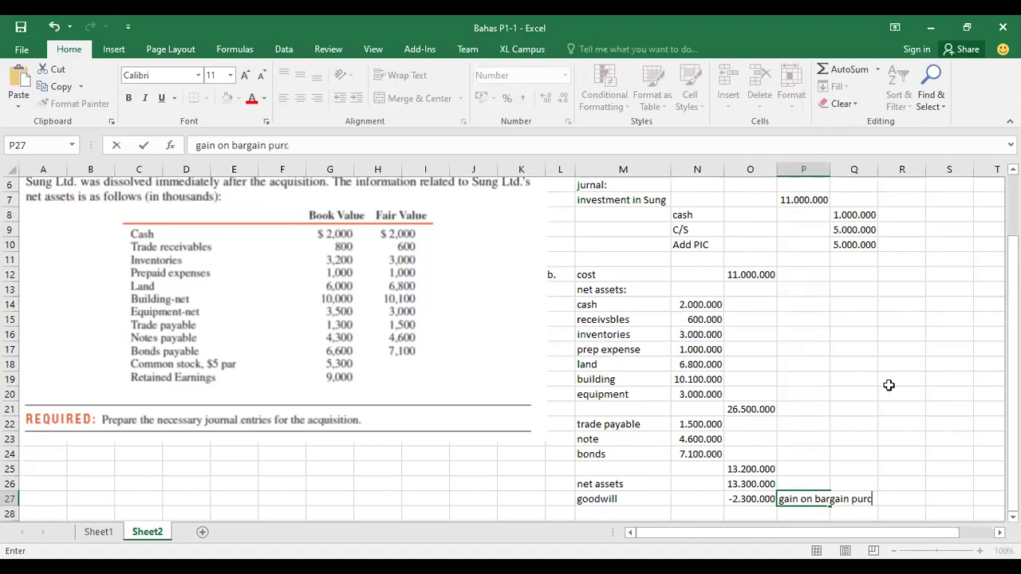
{"action": "left_click", "coordinate": [895, 410]}
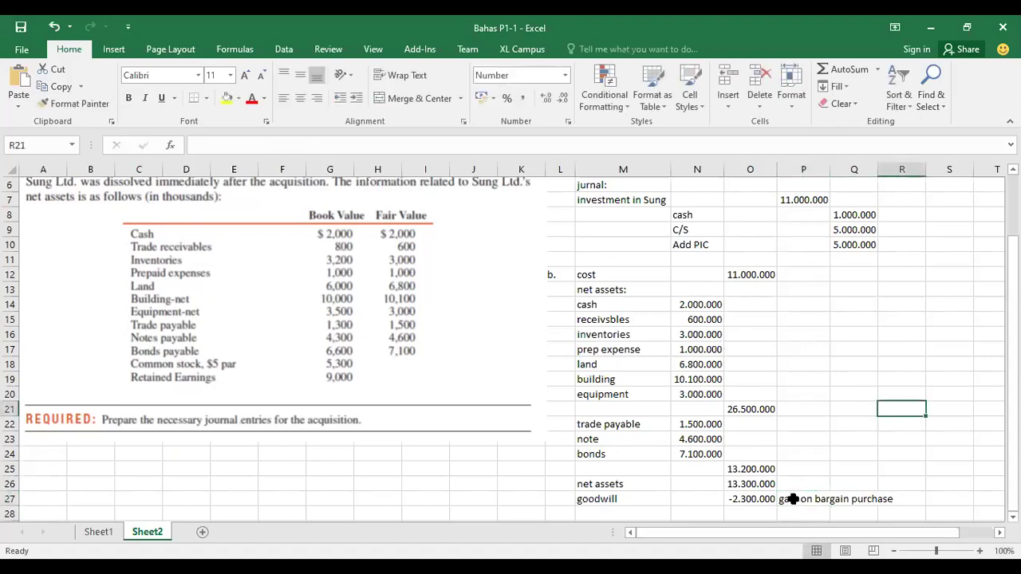
Add the heading "jurnal:" in M29, leaving one blank row below the goodwill line.
{"action": "left_click", "coordinate": [616, 504]}
{"action": "key", "text": "Return"}
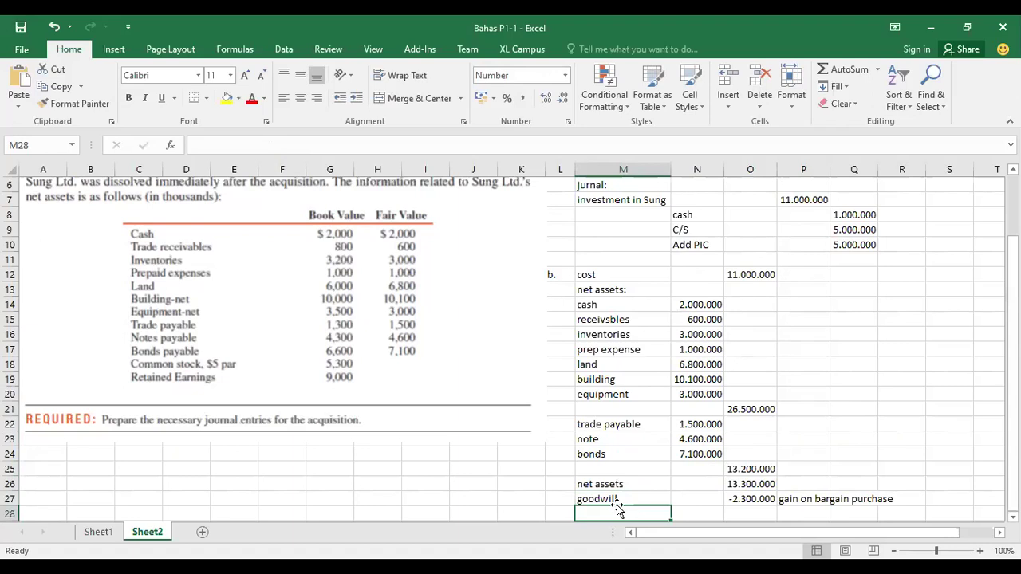
{"action": "key", "text": "Return"}
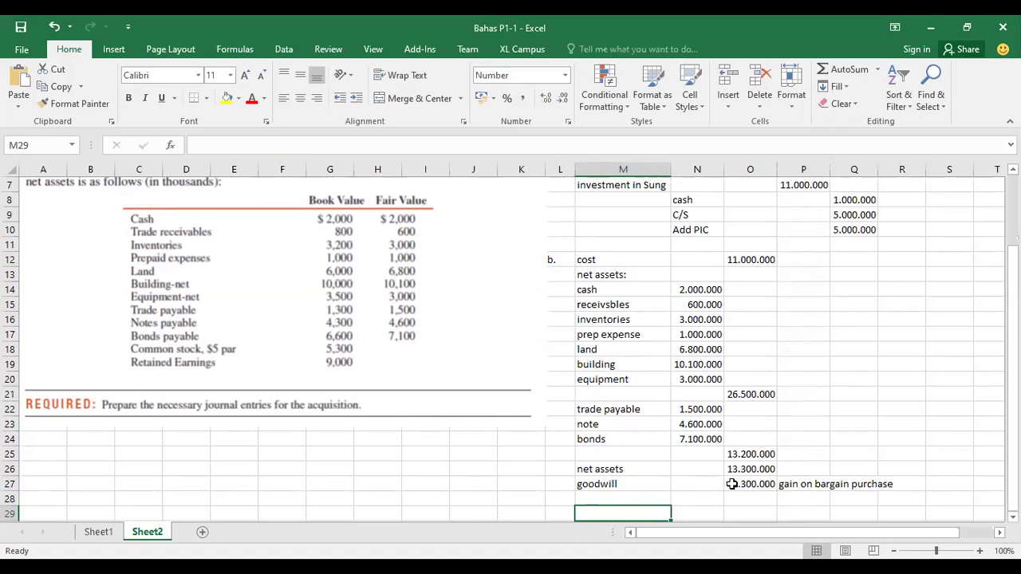
{"action": "type", "text": "jurnal:"}
{"action": "key", "text": "Return"}
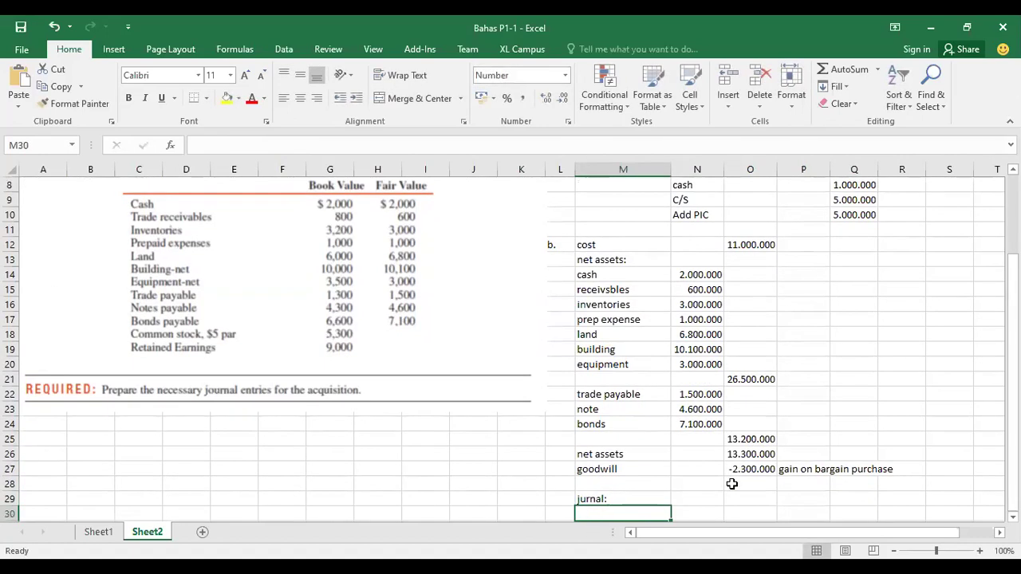
Copy the asset names from M14:M20 into the journal starting at M30.
{"action": "left_click_drag", "start_coordinate": [627, 274], "coordinate": [624, 362]}
{"action": "key", "text": "ctrl+c"}
{"action": "left_click", "coordinate": [596, 517]}
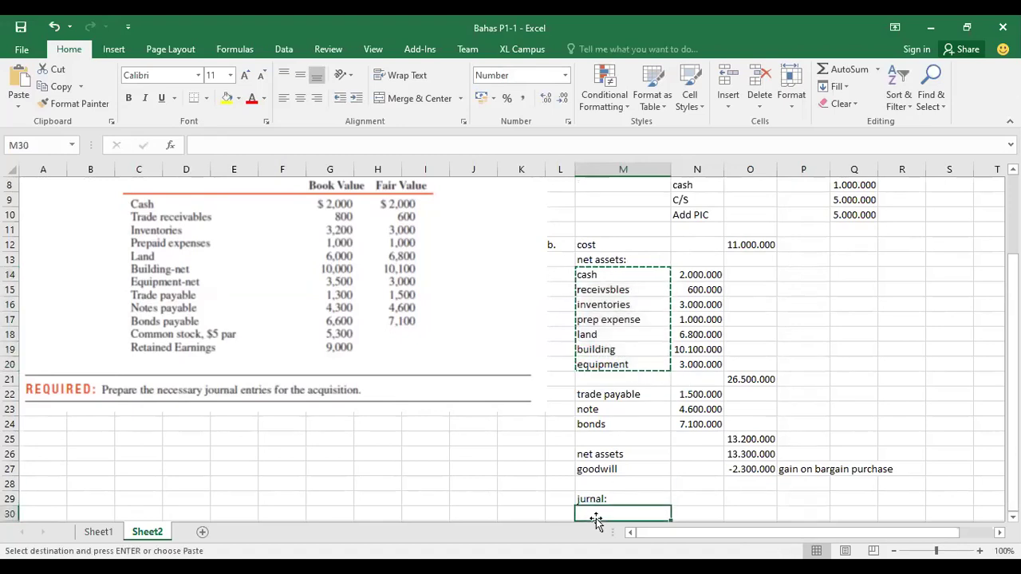
{"action": "key", "text": "ctrl+v"}
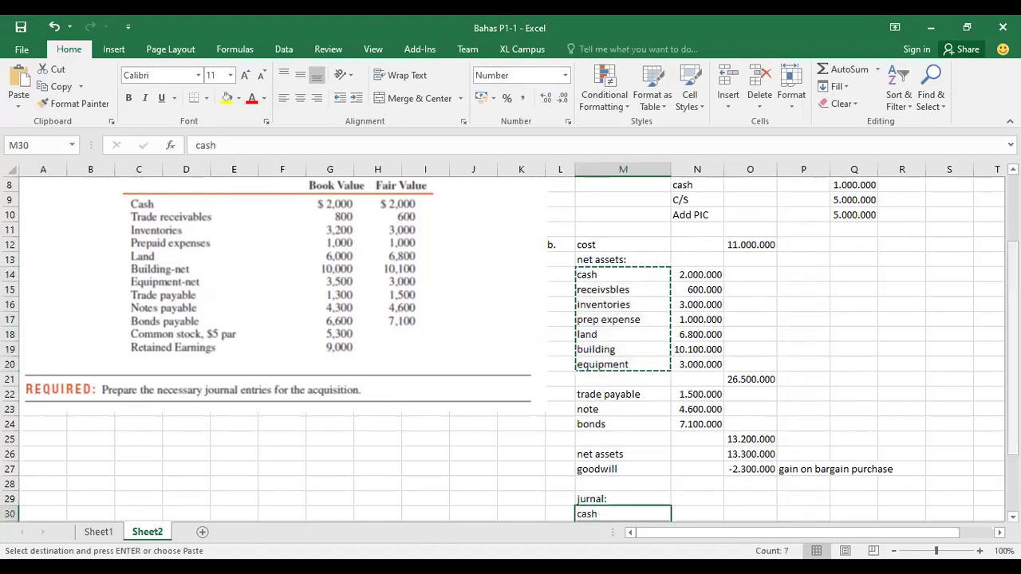
Copy the asset fair values from N14:N20 beside the journal's asset names, starting at O30.
{"action": "scroll", "coordinate": [694, 199], "scroll_direction": "down", "scroll_amount": 2}
{"action": "left_click_drag", "start_coordinate": [694, 199], "coordinate": [688, 286]}
{"action": "key", "text": "ctrl+c"}
{"action": "left_click", "coordinate": [689, 438]}
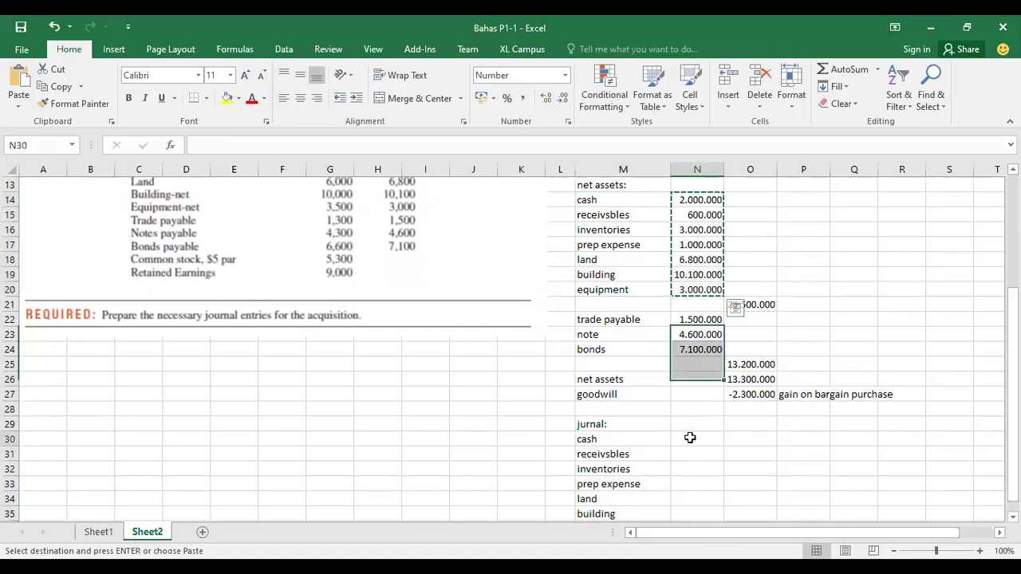
{"action": "left_click", "coordinate": [760, 440]}
{"action": "key", "text": "ctrl+v"}
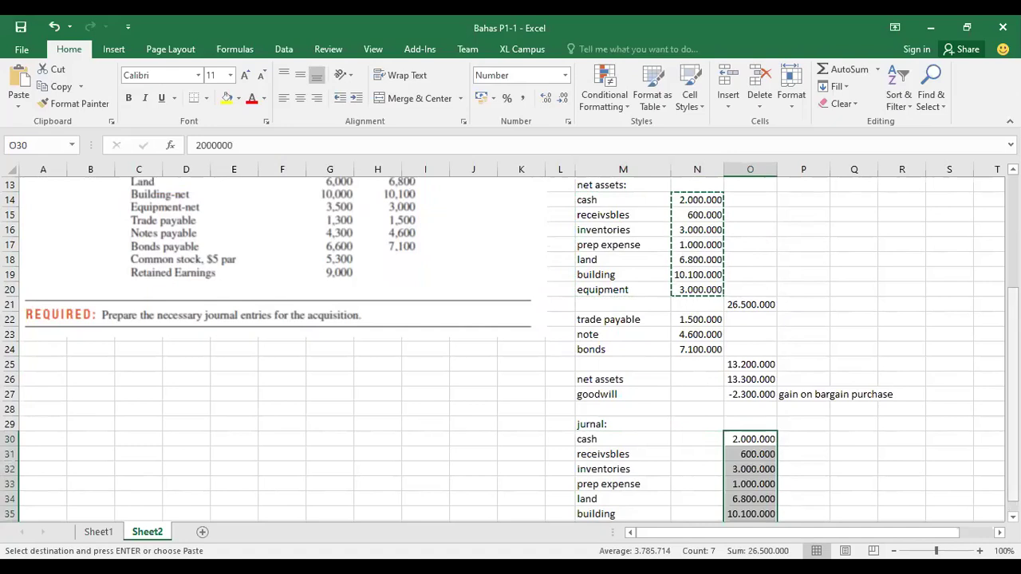
Move the journal's asset amounts from O30:O36 to the debit column, starting at P30.
{"action": "scroll", "coordinate": [551, 490], "scroll_direction": "down", "scroll_amount": 1}
{"action": "left_click", "coordinate": [596, 496]}
{"action": "key", "text": "Down"}
{"action": "key", "text": "Down"}
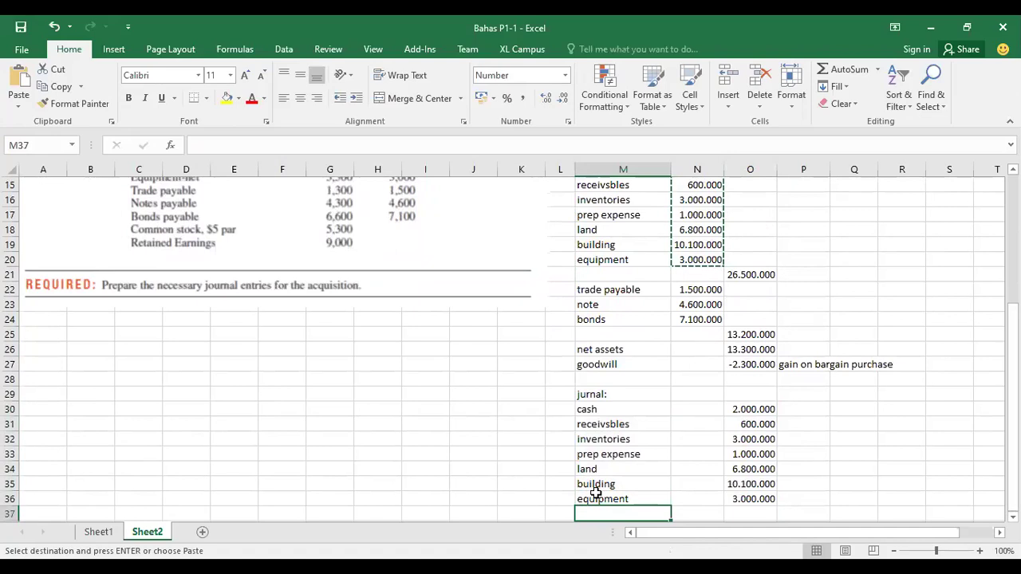
{"action": "key", "text": "Down"}
{"action": "key", "text": "Up"}
{"action": "key", "text": "Right"}
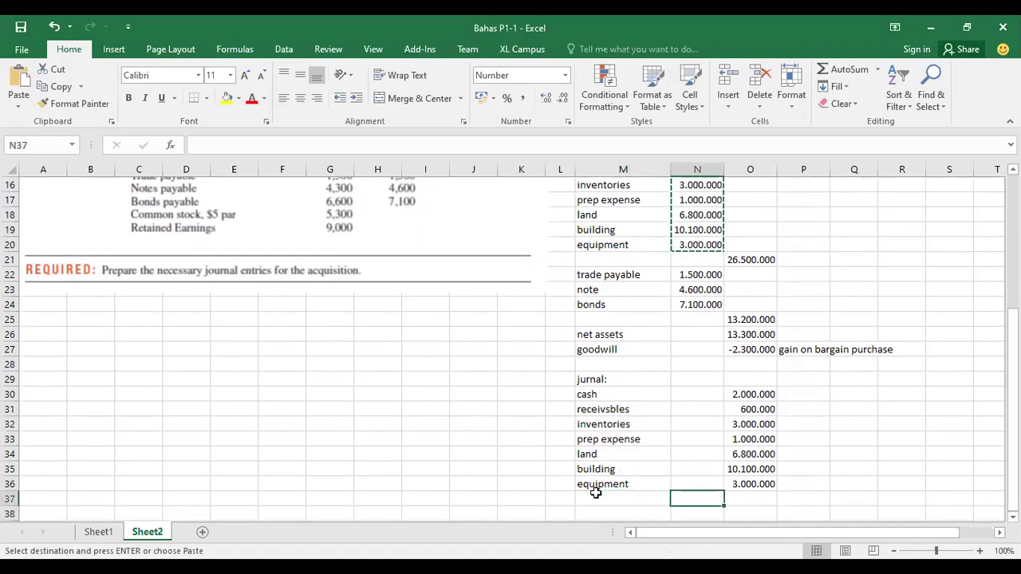
{"action": "left_click_drag", "start_coordinate": [758, 392], "coordinate": [763, 482]}
{"action": "key", "text": "ctrl+c"}
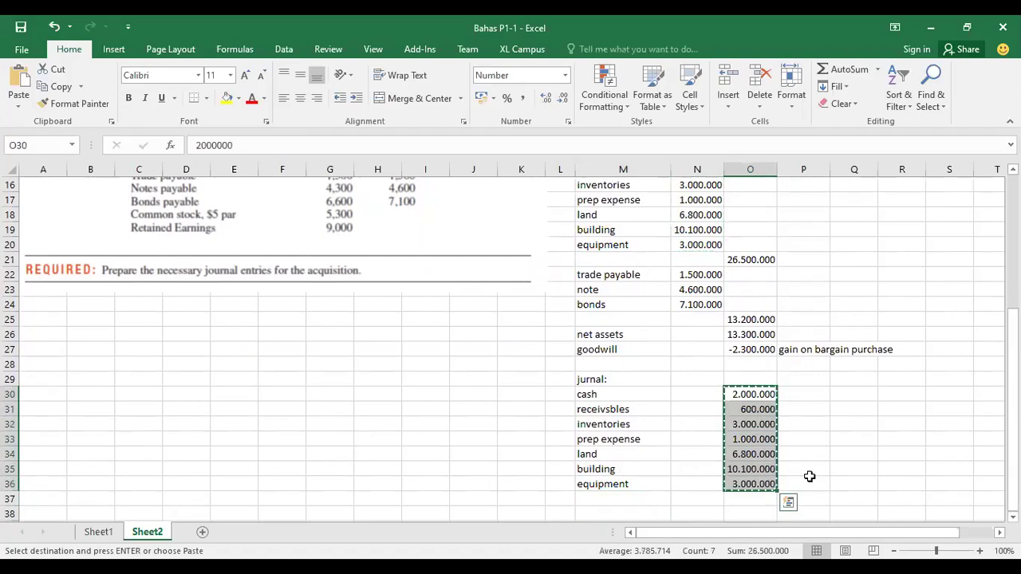
{"action": "left_click", "coordinate": [821, 397]}
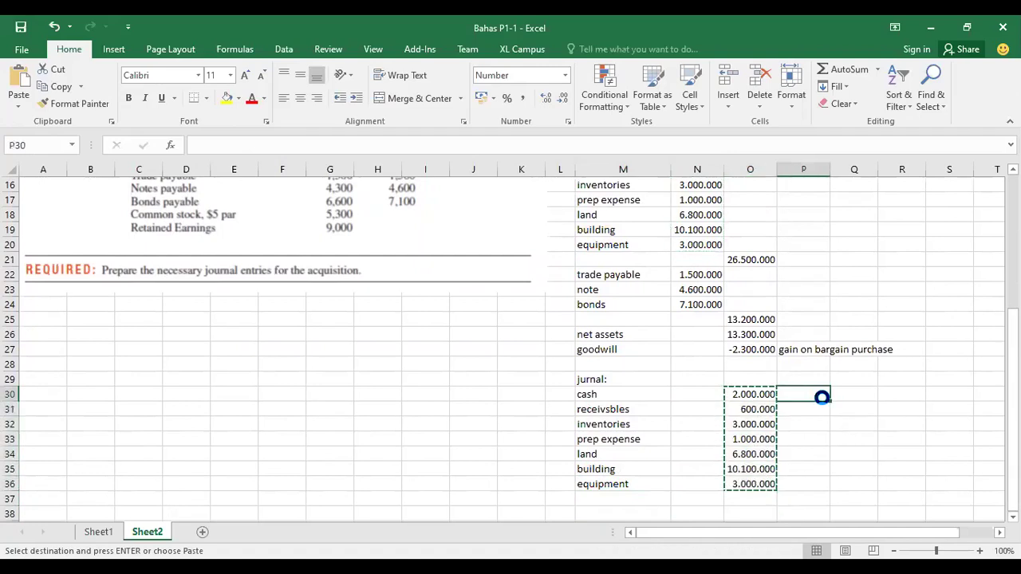
{"action": "key", "text": "ctrl+v"}
Copy the liability names from M22:M24 into the journal as credit entries starting at N37.
{"action": "left_click", "coordinate": [702, 498]}
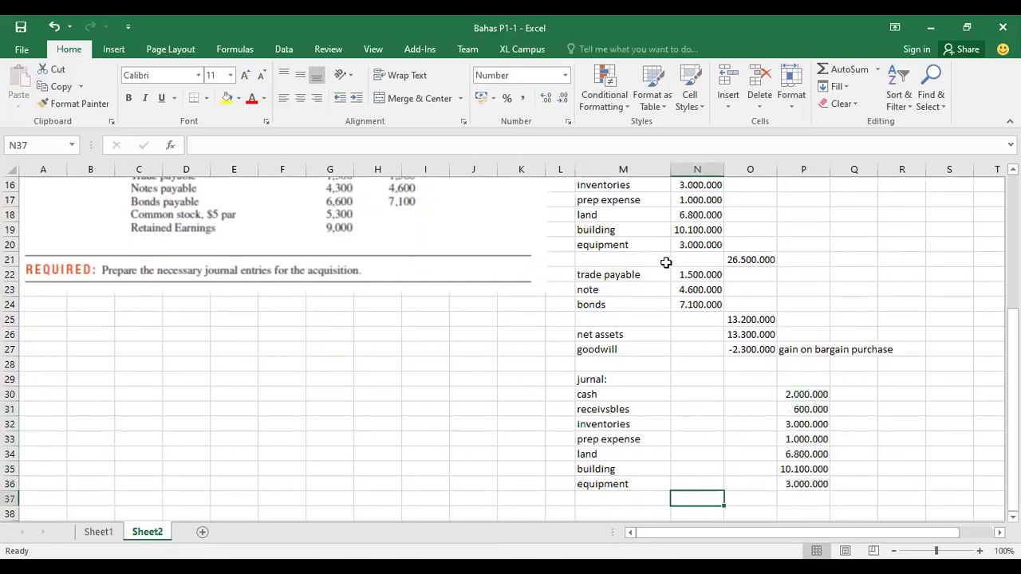
{"action": "left_click_drag", "start_coordinate": [599, 276], "coordinate": [598, 301]}
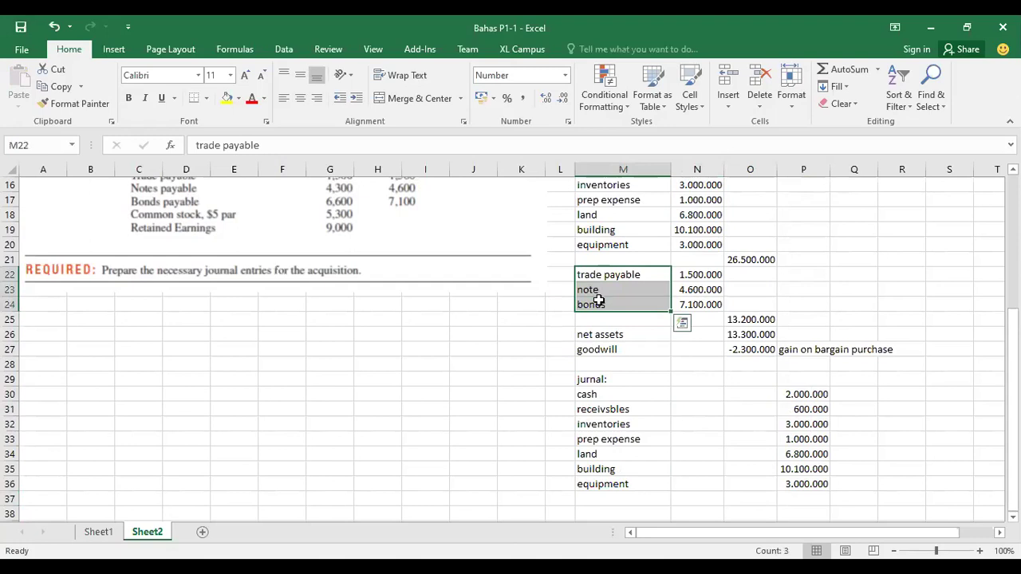
{"action": "key", "text": "ctrl+c"}
{"action": "left_click", "coordinate": [701, 496]}
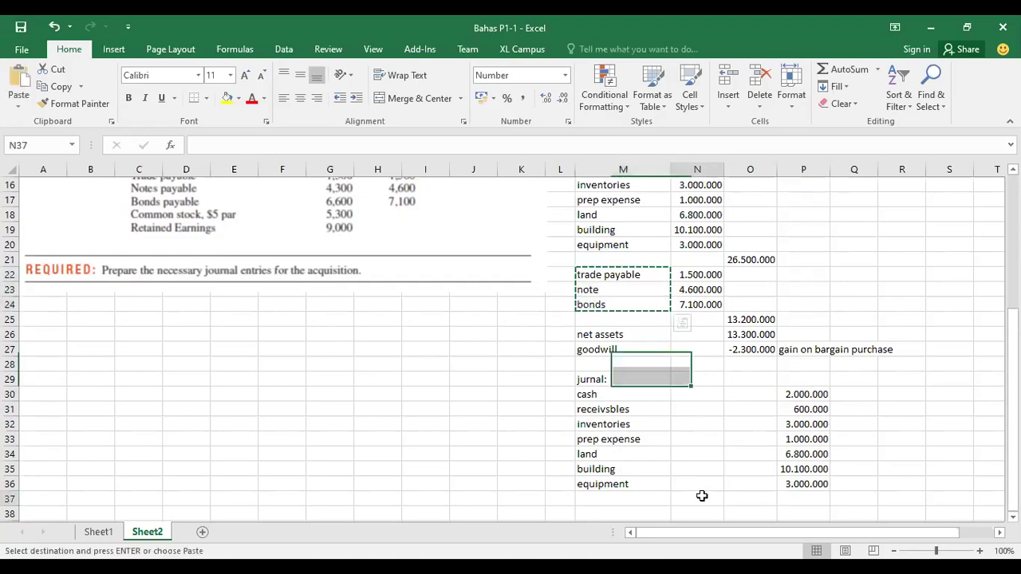
{"action": "key", "text": "ctrl+v"}
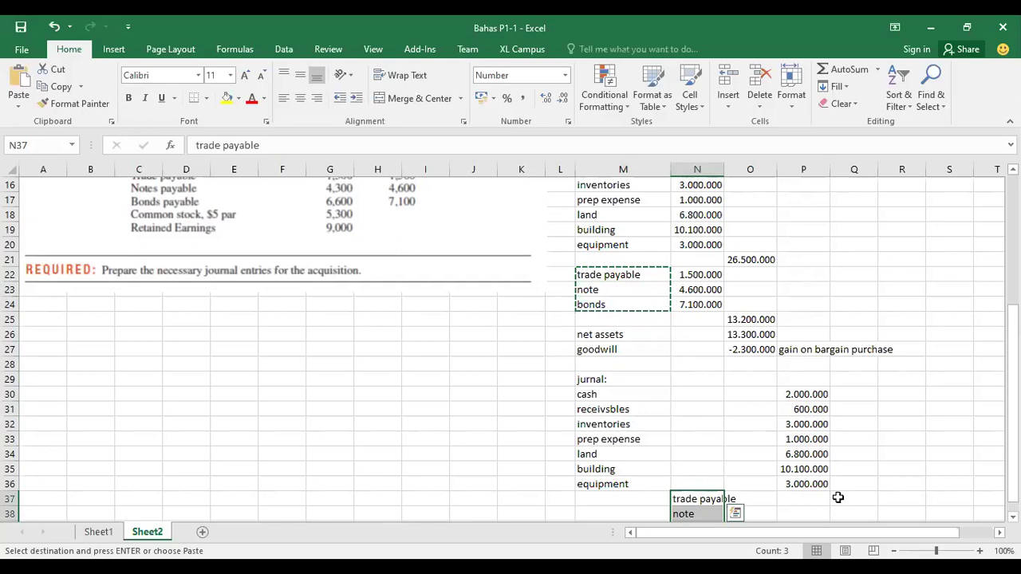
Copy the liability fair values from N22:N24 into the credit column starting at Q37.
{"action": "left_click_drag", "start_coordinate": [706, 275], "coordinate": [706, 303]}
{"action": "key", "text": "ctrl+c"}
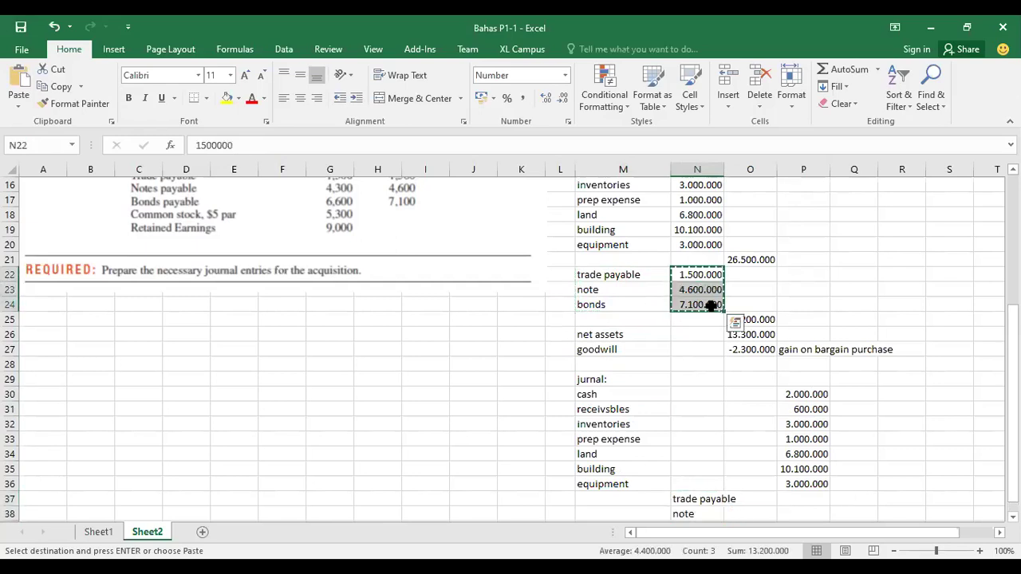
{"action": "left_click", "coordinate": [863, 496]}
{"action": "key", "text": "ctrl+v"}
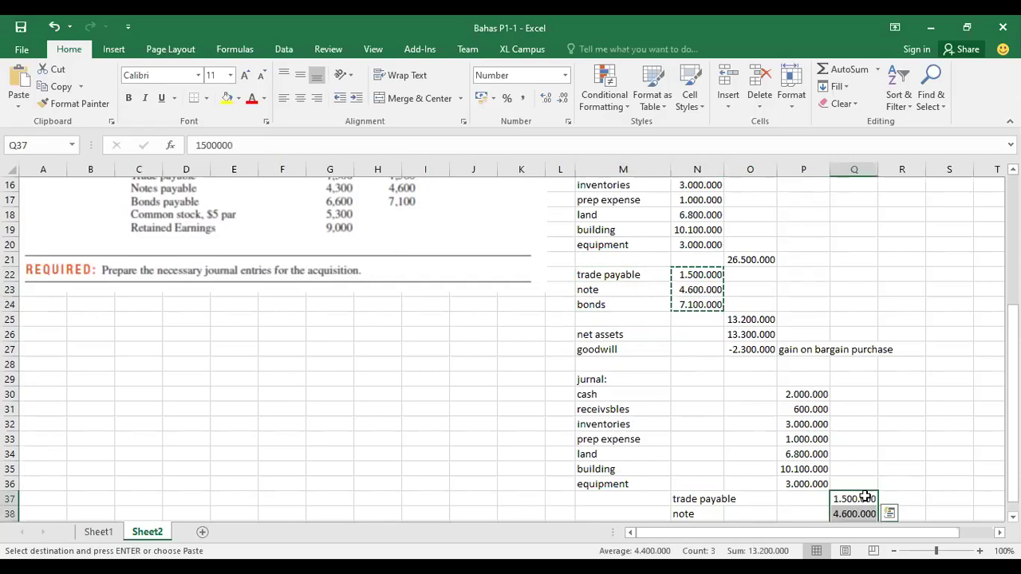
Add the credit entry "investment in sung" in N40 with the amount 11000000 in Q40.
{"action": "left_click", "coordinate": [714, 499]}
{"action": "key", "text": "Down"}
{"action": "key", "text": "Down"}
{"action": "key", "text": "Down"}
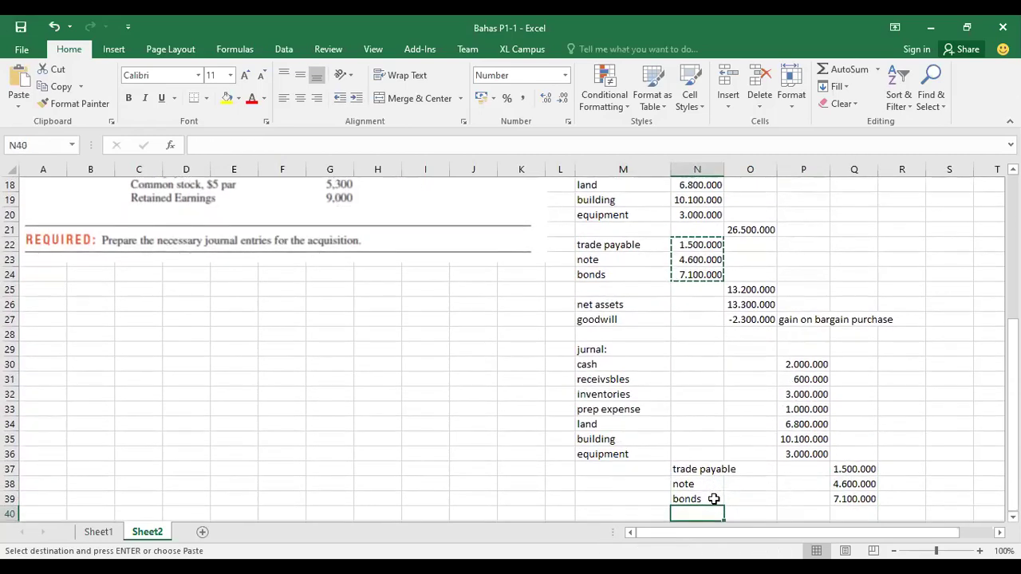
{"action": "type", "text": "investm"}
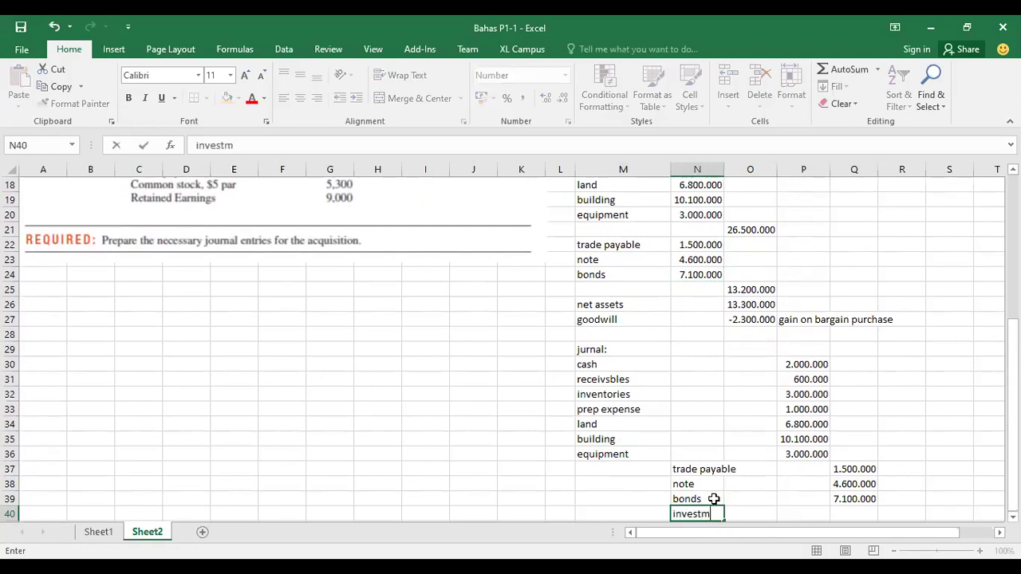
{"action": "type", "text": "ent in sung"}
{"action": "key", "text": "Right"}
{"action": "key", "text": "Right"}
{"action": "key", "text": "Right"}
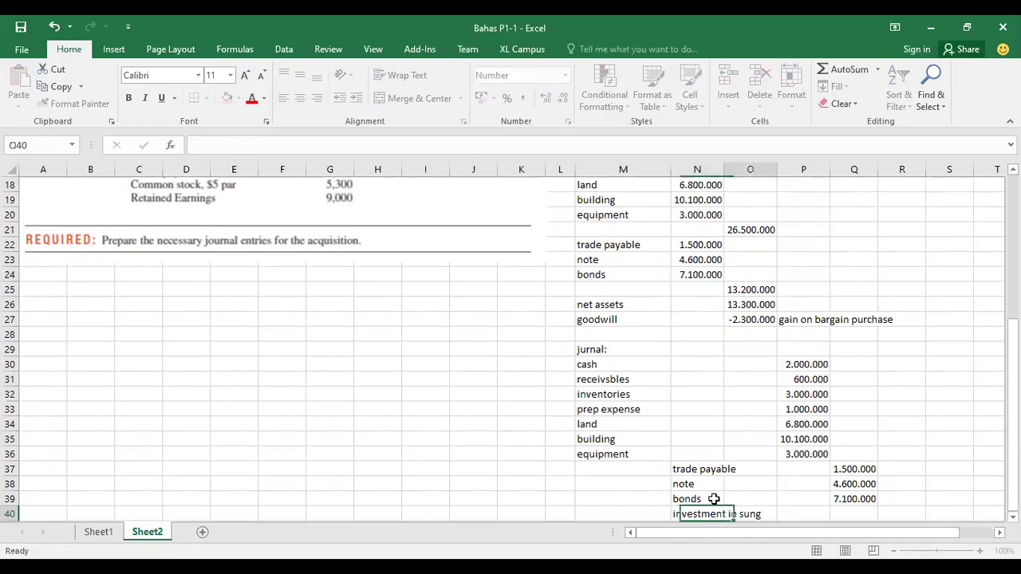
{"action": "type", "text": "11"}
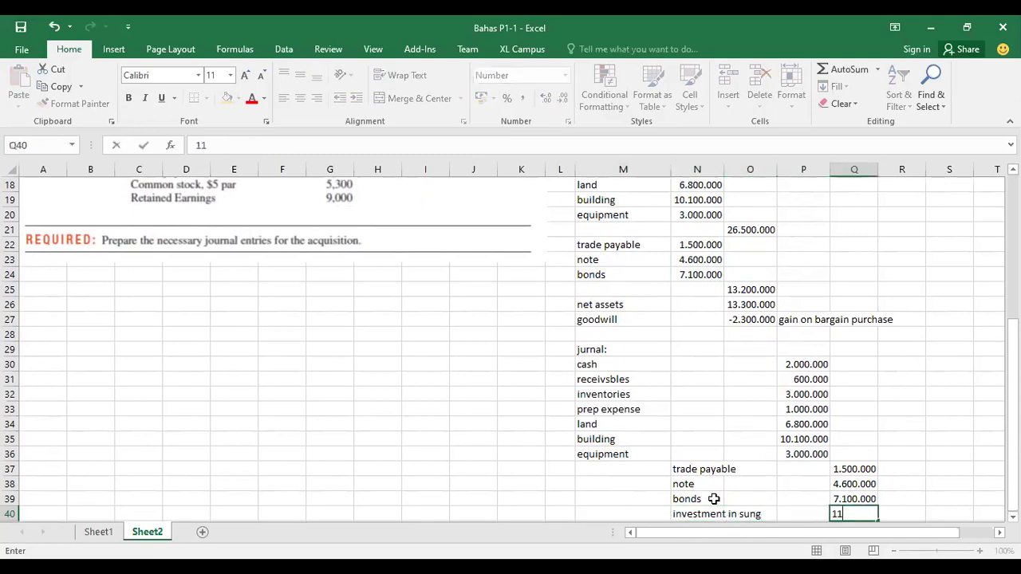
{"action": "type", "text": "000"}
{"action": "key", "text": "Return"}
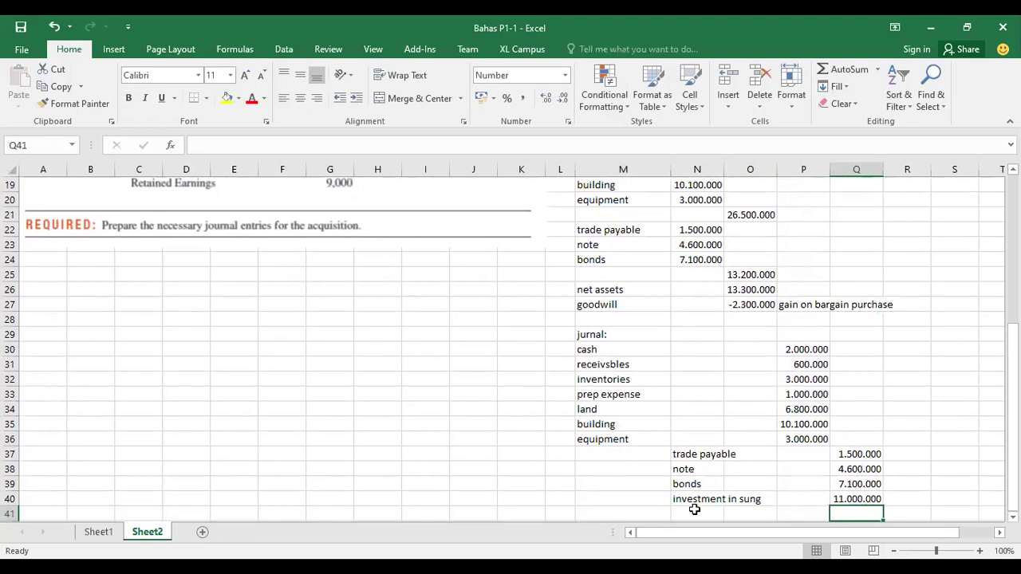
Add the credit entry "gain on bargaij purchase" in N41 and reference the negated goodwill amount O27 in Q41.
{"action": "left_click", "coordinate": [696, 511]}
{"action": "type", "text": "gain"}
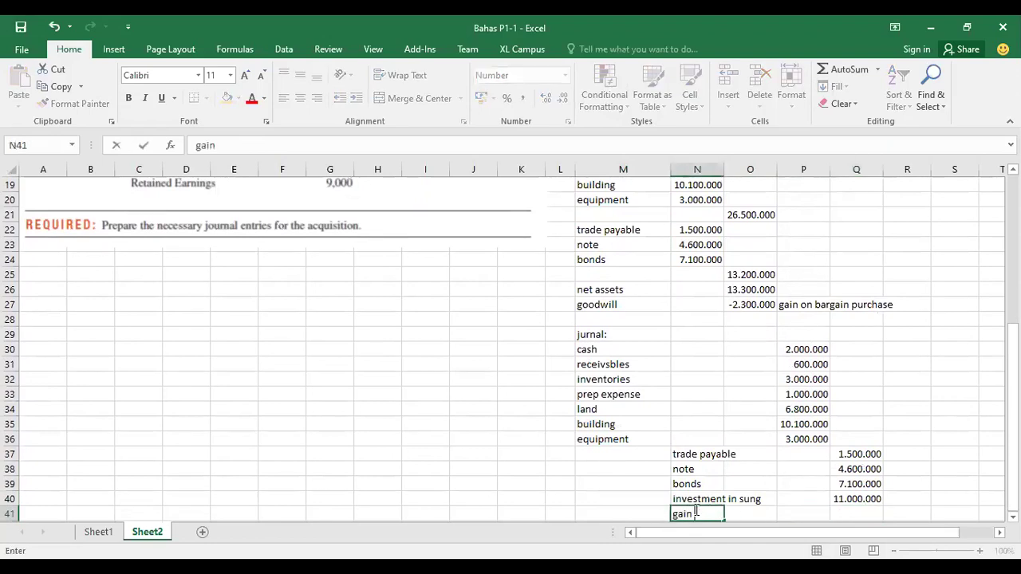
{"action": "type", "text": " on bargaij pur"}
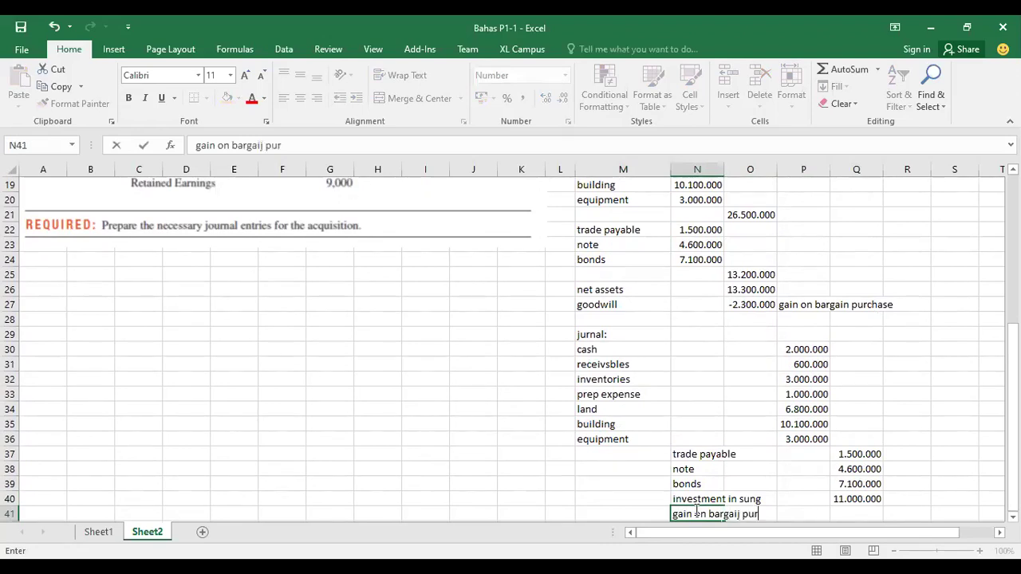
{"action": "type", "text": "chase"}
{"action": "key", "text": "Tab"}
{"action": "key", "text": "Tab"}
{"action": "key", "text": "Tab"}
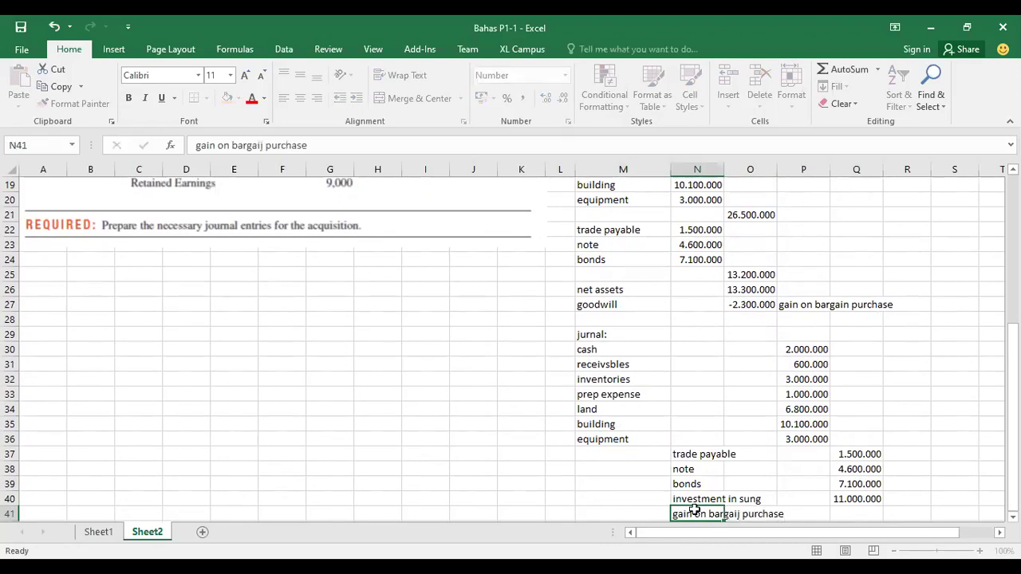
{"action": "type", "text": "=-"}
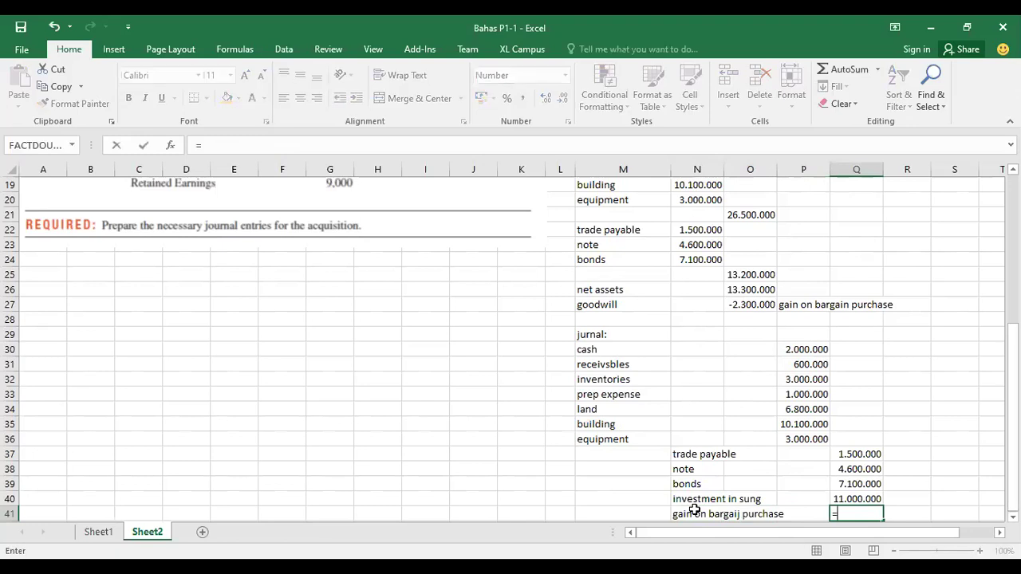
{"action": "left_click", "coordinate": [745, 304]}
{"action": "key", "text": "Return"}
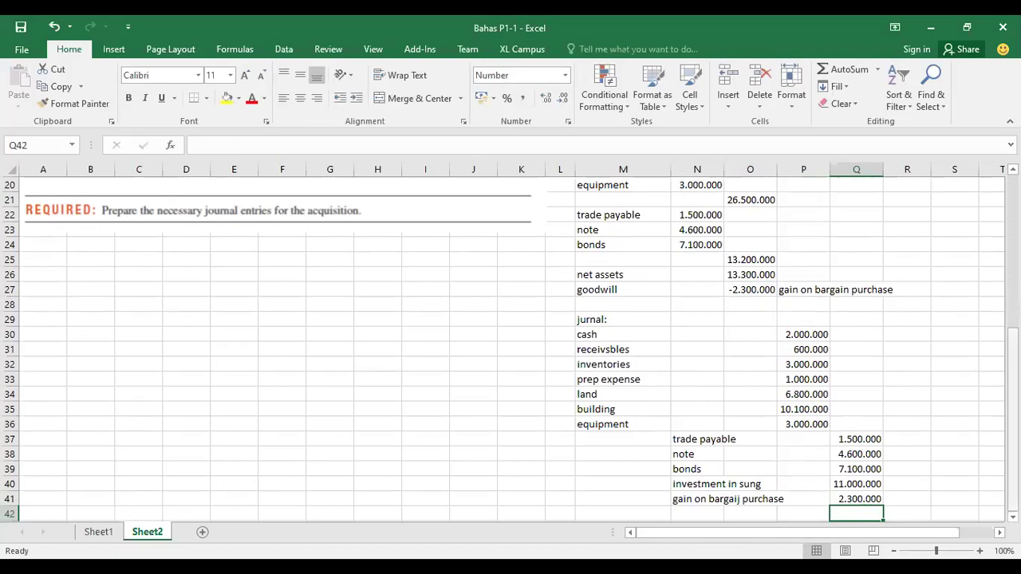
{"action": "left_click_drag", "start_coordinate": [1011, 478], "coordinate": [1011, 329]}
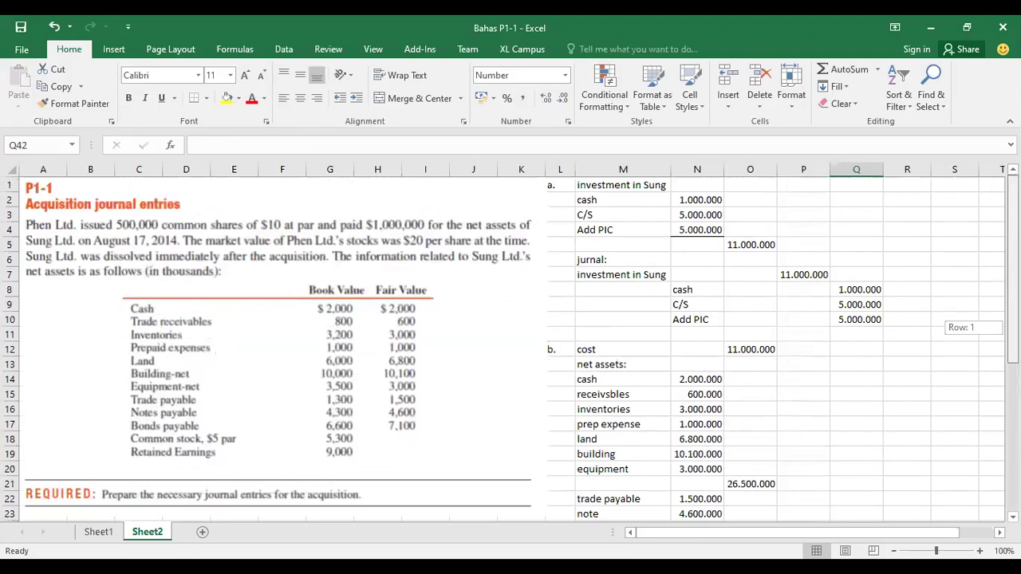